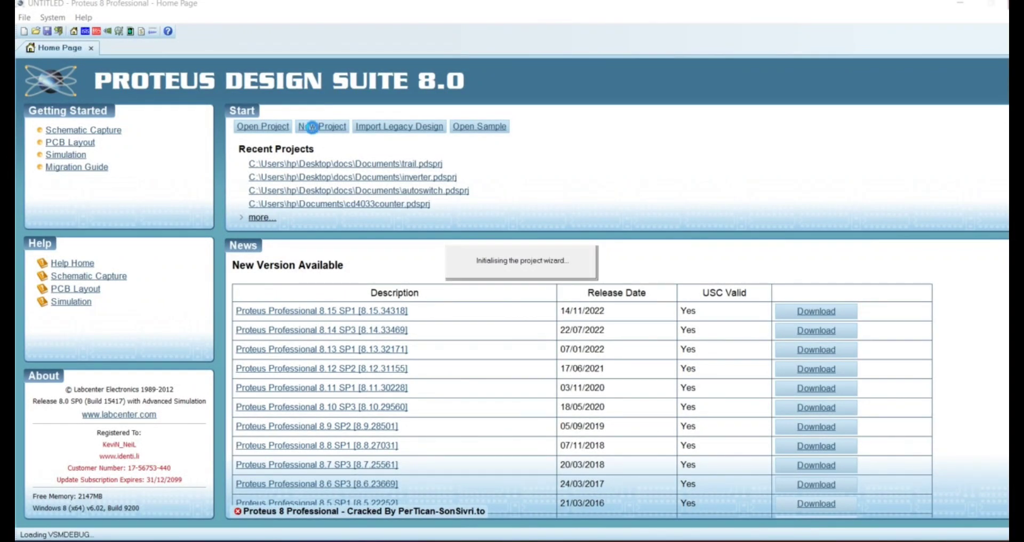
- Create a project named "counter 2bit" without PCB layout or firmware, and open its schematic sheet
{"action": "key", "text": "BackSpace"}
{"action": "key", "text": "BackSpace"}
{"action": "key", "text": "BackSpace"}
{"action": "key", "text": "BackSpace"}
{"action": "key", "text": "BackSpace"}
{"action": "key", "text": "BackSpace"}
{"action": "key", "text": "BackSpace"}
{"action": "key", "text": "BackSpace"}
{"action": "key", "text": "BackSpace"}
{"action": "key", "text": "BackSpace"}
{"action": "key", "text": "BackSpace"}
{"action": "key", "text": "BackSpace"}
{"action": "key", "text": "BackSpace"}
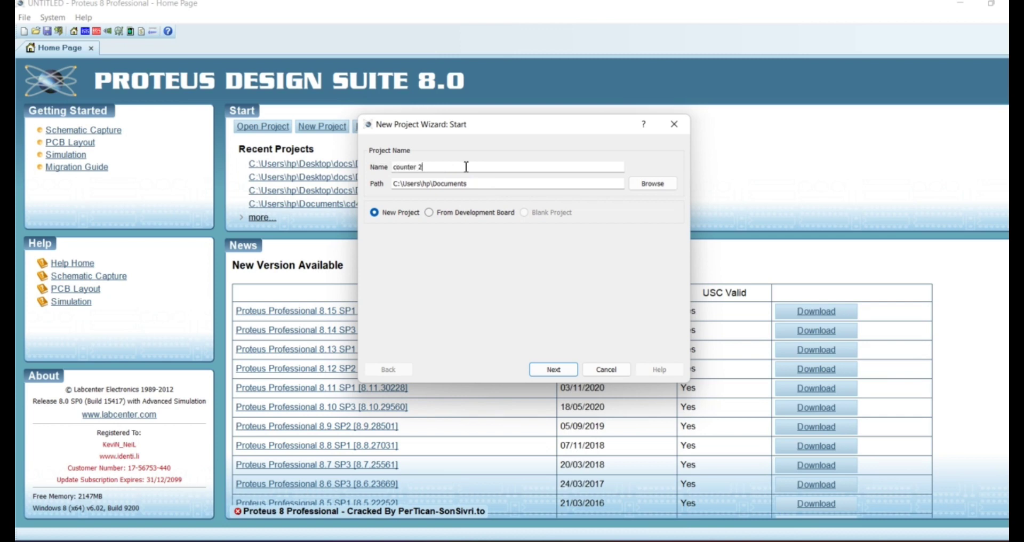
{"action": "left_click", "coordinate": [553, 369]}
{"action": "left_click", "coordinate": [554, 369]}
{"action": "left_click", "coordinate": [554, 369]}
{"action": "left_click", "coordinate": [553, 369]}
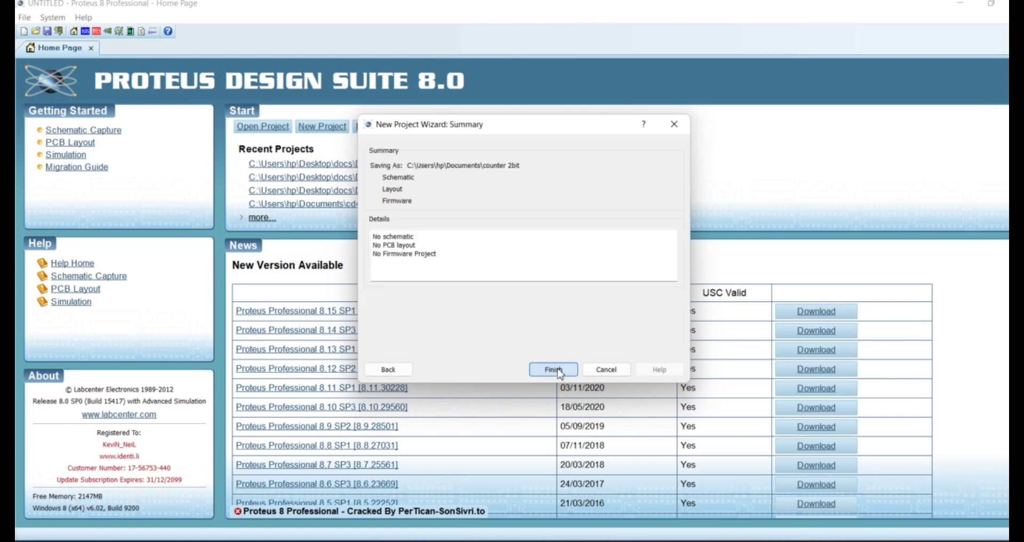
{"action": "left_click", "coordinate": [554, 369]}
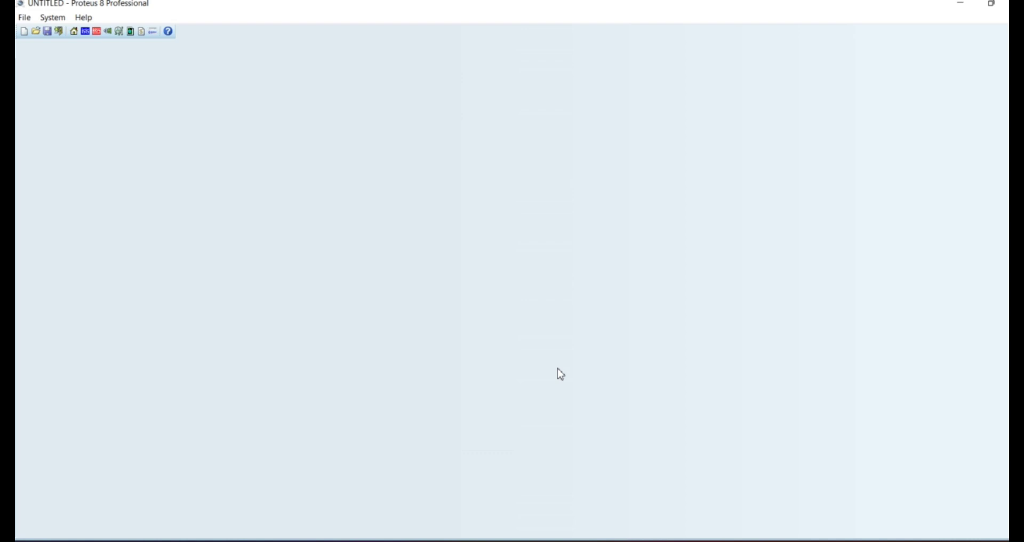
{"action": "left_click", "coordinate": [85, 31]}
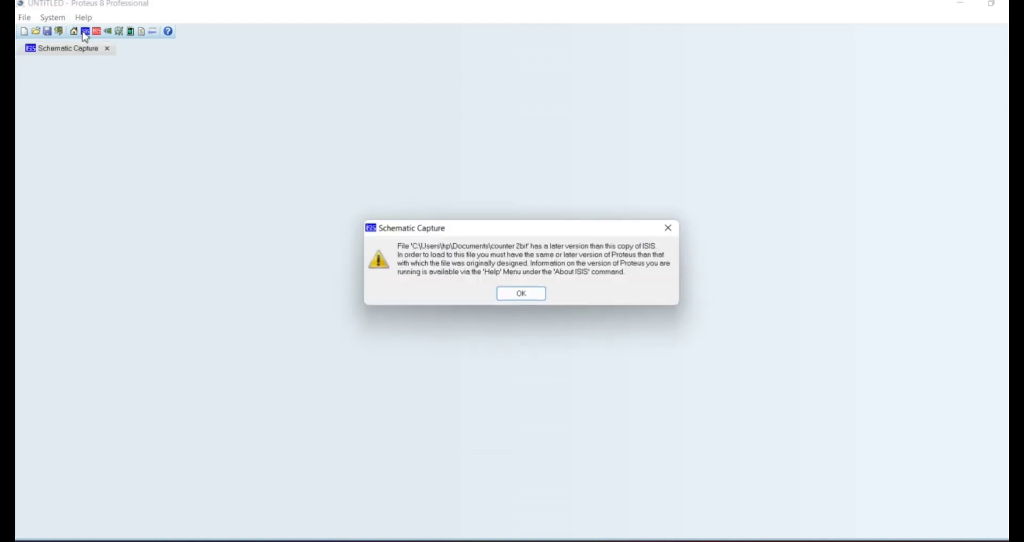
{"action": "left_click", "coordinate": [511, 295]}
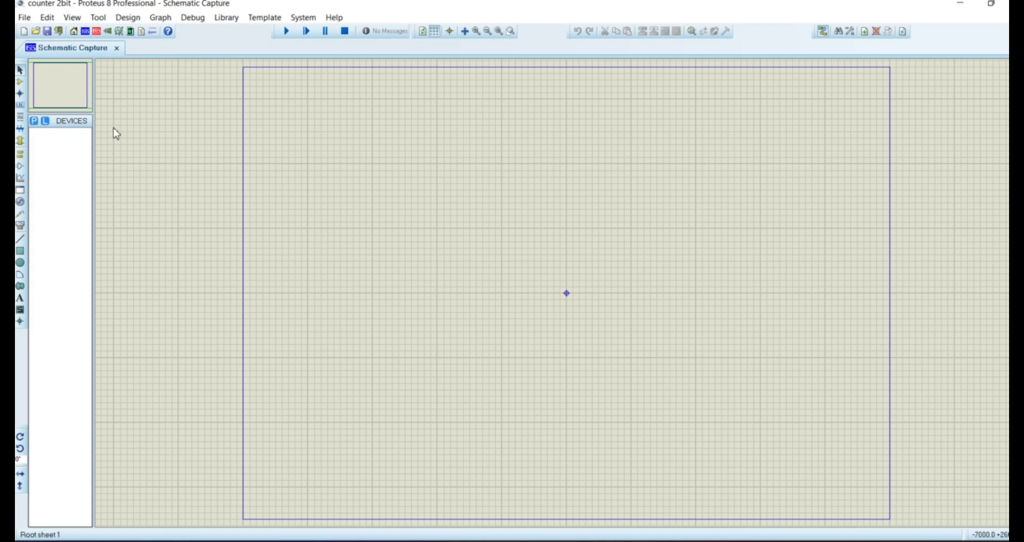
- Pick the CMOS 4033 7-segment display decade counter and place two of them side by side in the upper part of the sheet
{"action": "left_click", "coordinate": [34, 121]}
{"action": "type", "text": "cd4033"}
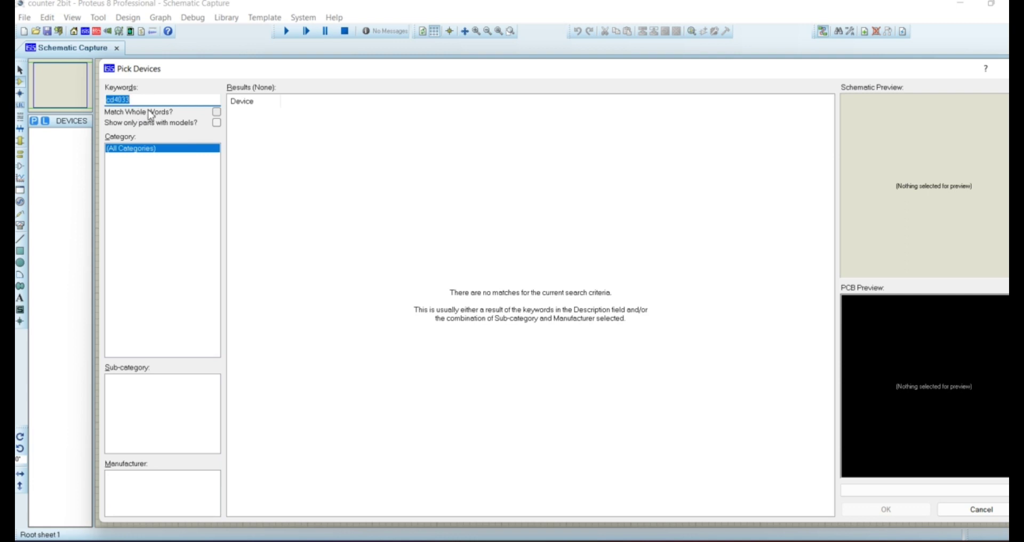
{"action": "type", "text": "4933"}
{"action": "key", "text": "BackSpace"}
{"action": "key", "text": "BackSpace"}
{"action": "key", "text": "BackSpace"}
{"action": "key", "text": "BackSpace"}
{"action": "type", "text": "4033"}
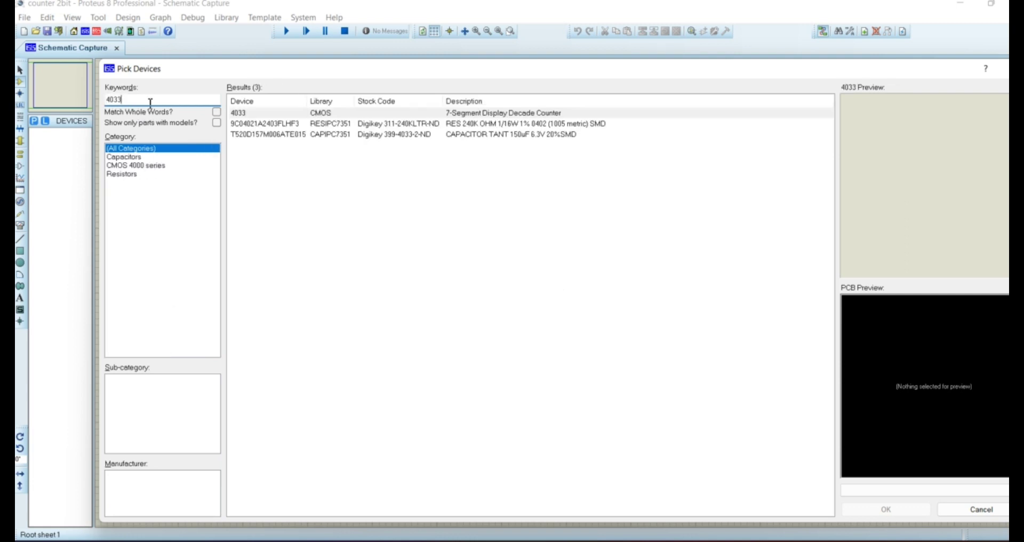
{"action": "left_click", "coordinate": [462, 114]}
{"action": "left_click", "coordinate": [886, 509]}
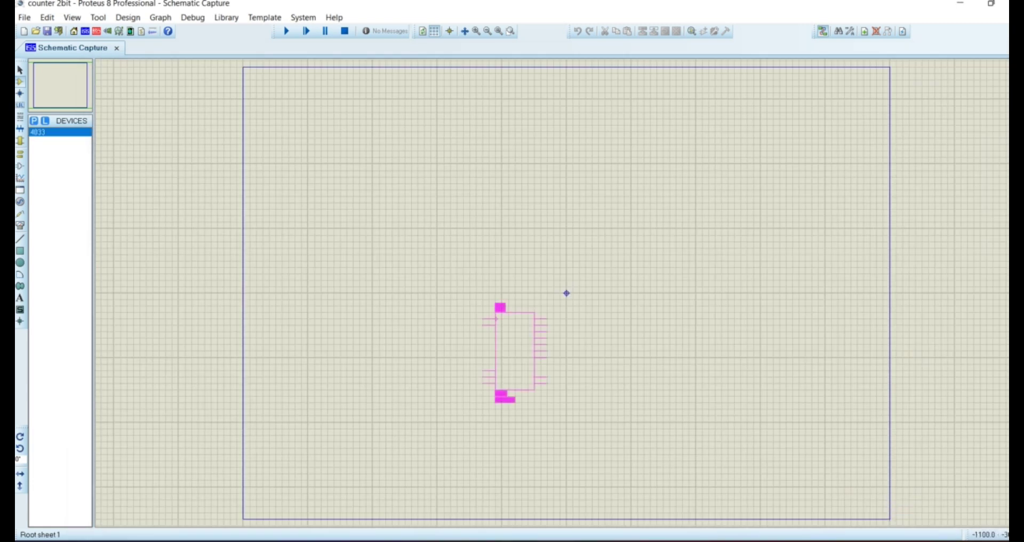
{"action": "left_click", "coordinate": [434, 164]}
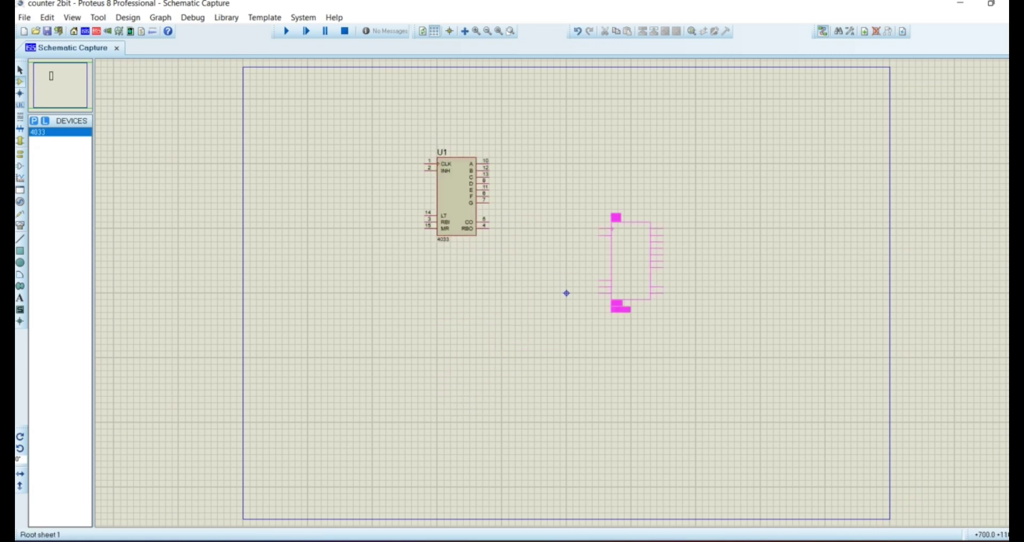
{"action": "left_click", "coordinate": [628, 165]}
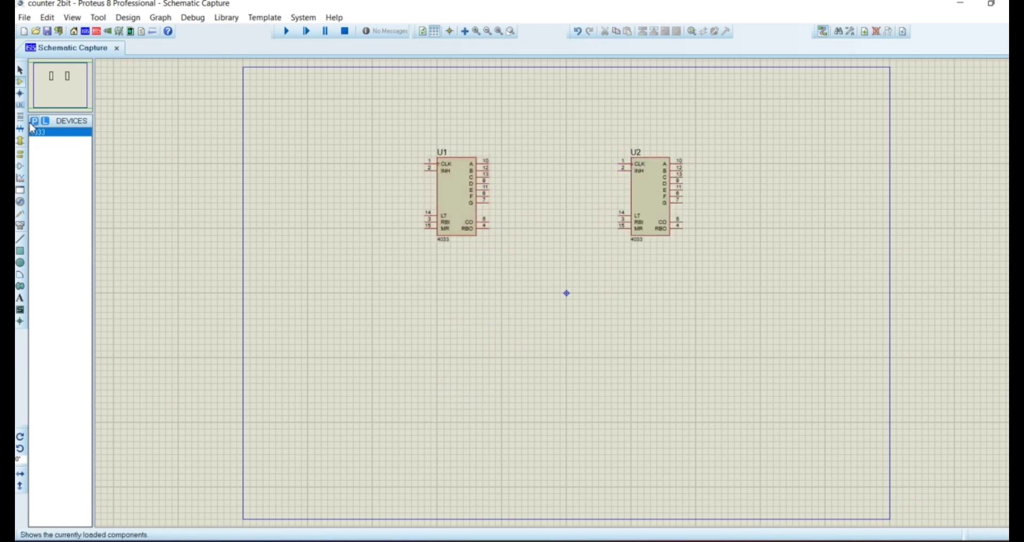
- Pick the blue 7-segment common-cathode display and place two of them side by side below the counters
{"action": "left_click", "coordinate": [34, 122]}
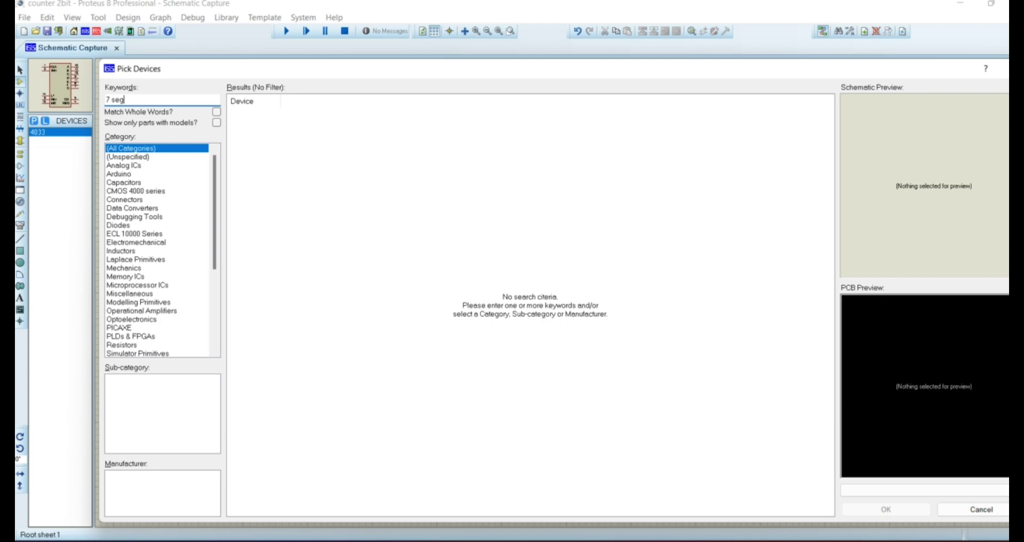
{"action": "type", "text": "7 segment"}
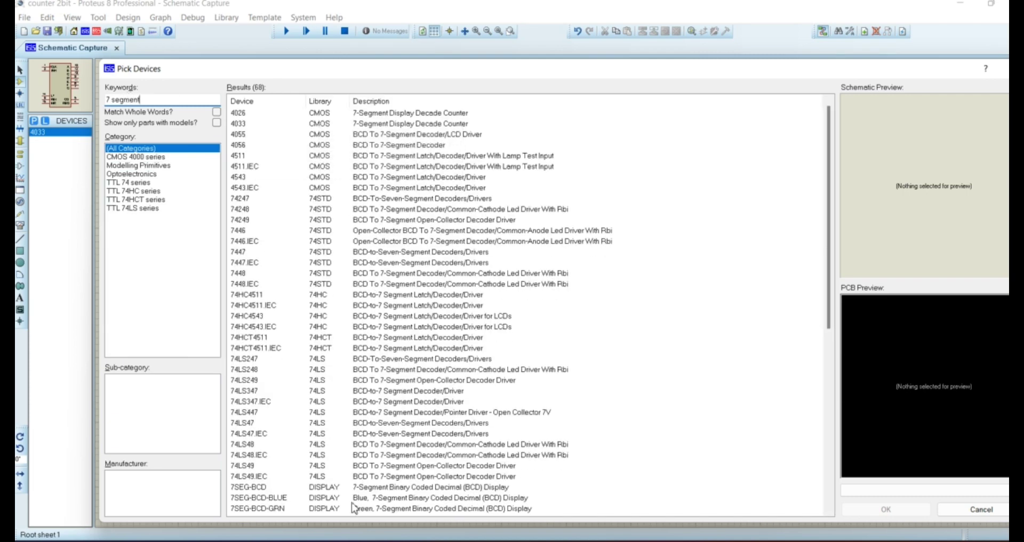
{"action": "left_click", "coordinate": [398, 498]}
{"action": "left_click_drag", "start_coordinate": [827, 273], "coordinate": [827, 371]}
{"action": "left_click", "coordinate": [298, 348]}
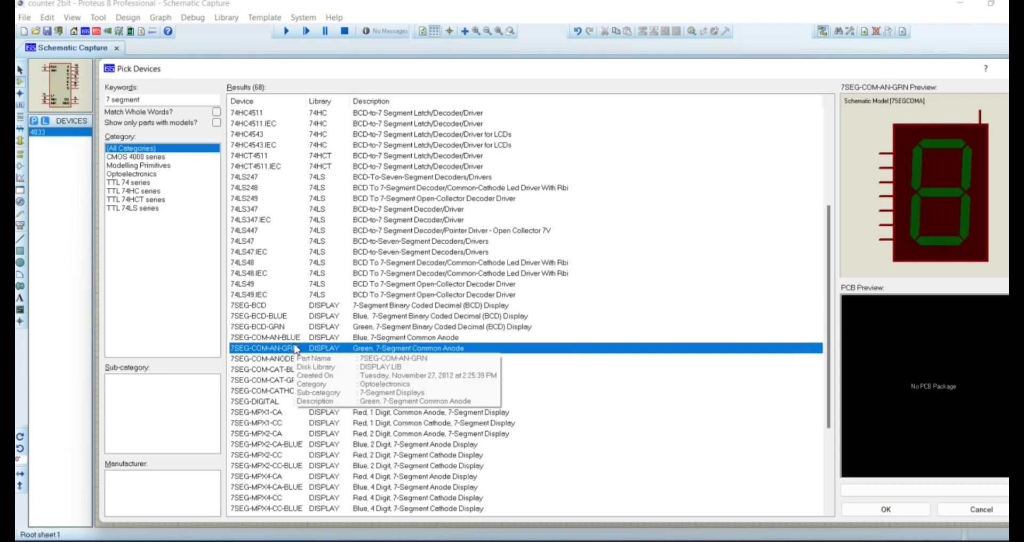
{"action": "left_click", "coordinate": [277, 370]}
{"action": "left_click", "coordinate": [885, 509]}
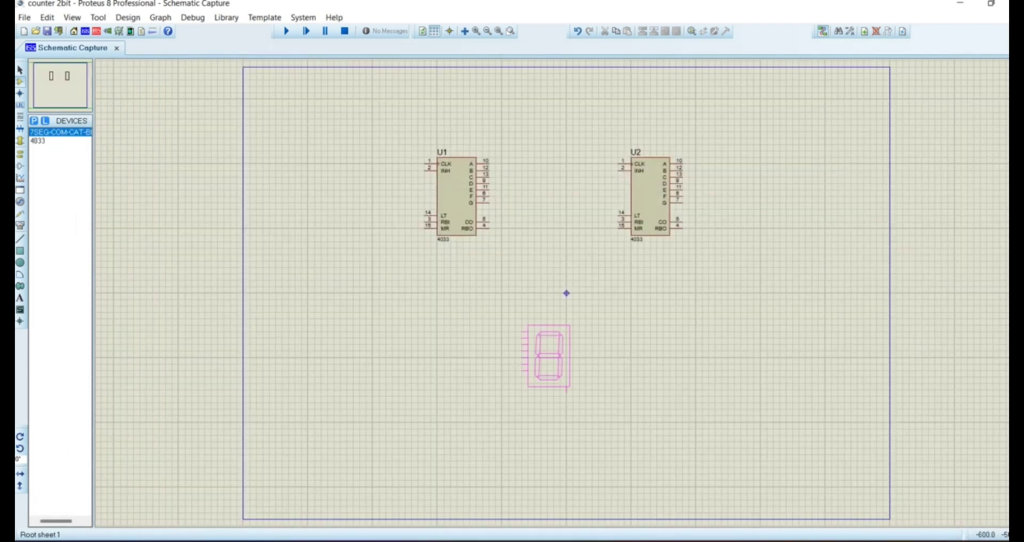
{"action": "left_click", "coordinate": [542, 343]}
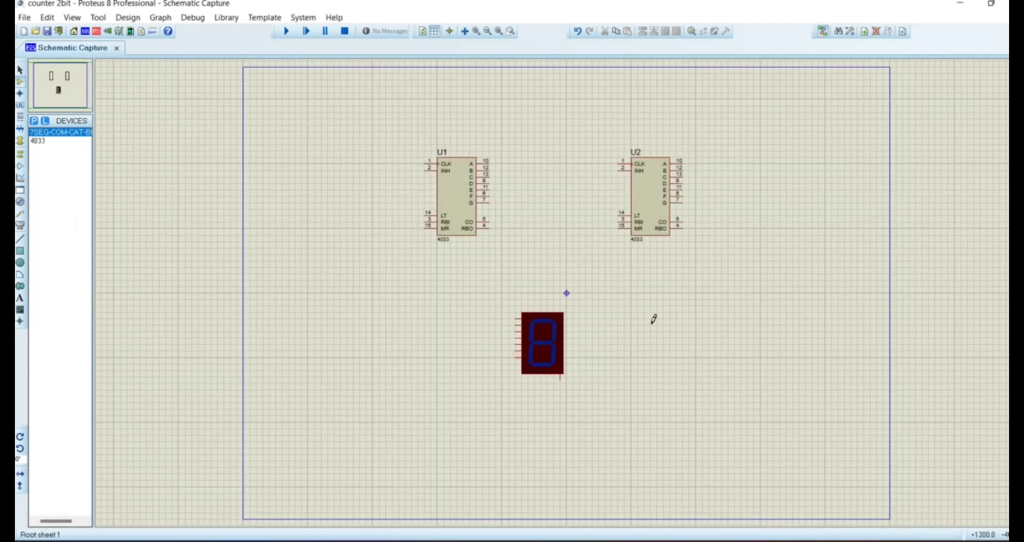
{"action": "left_click", "coordinate": [656, 344]}
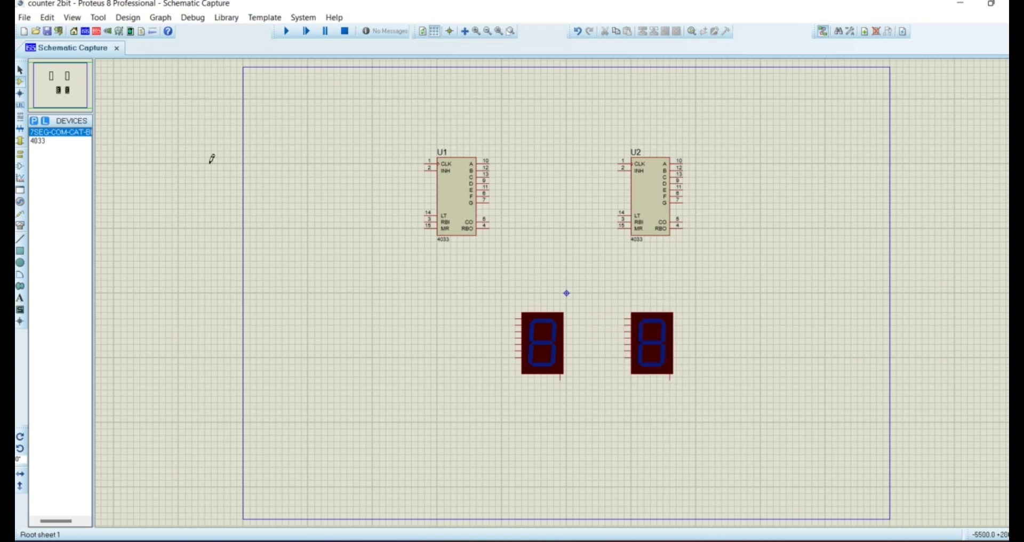
- Pick the SPST push button and place two of them, one above the other, to the left of U1
{"action": "left_click", "coordinate": [33, 120]}
{"action": "type", "text": "pu"}
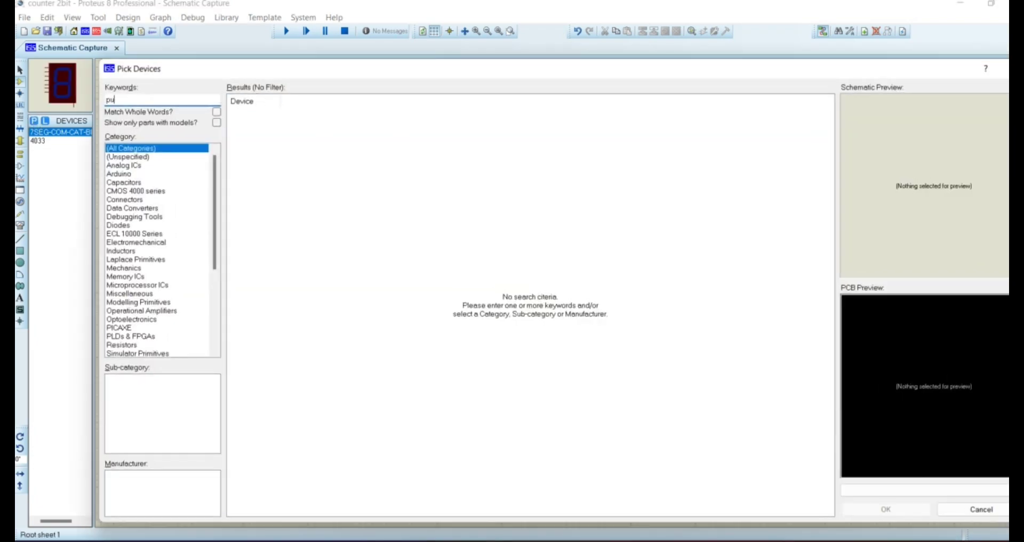
{"action": "type", "text": "sh buut"}
{"action": "type", "text": "tton"}
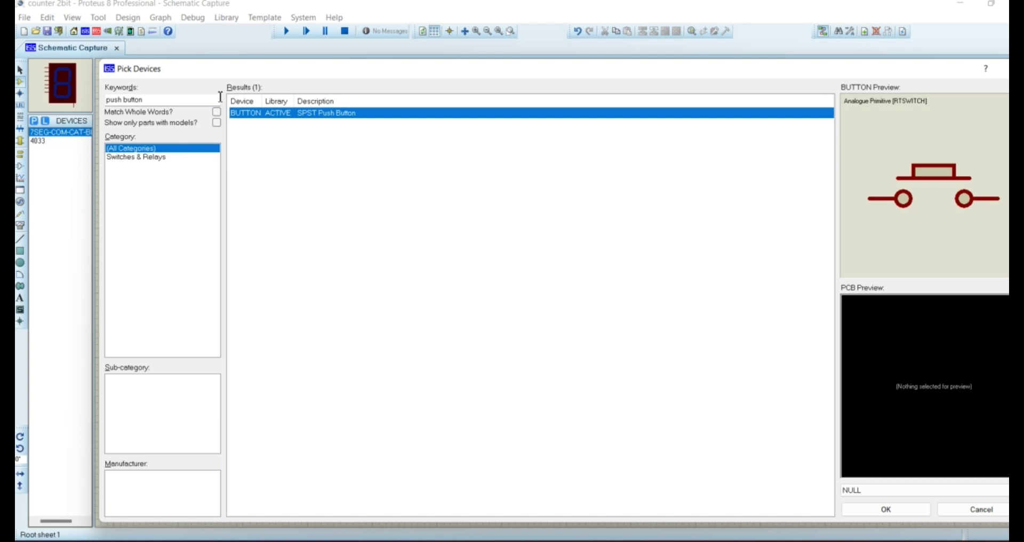
{"action": "left_click", "coordinate": [885, 509]}
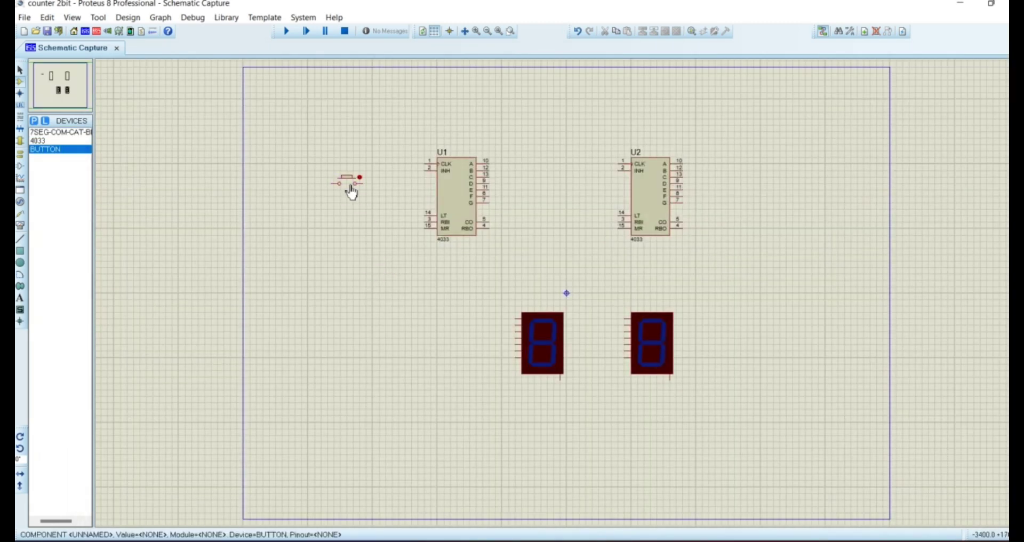
{"action": "left_click", "coordinate": [347, 269]}
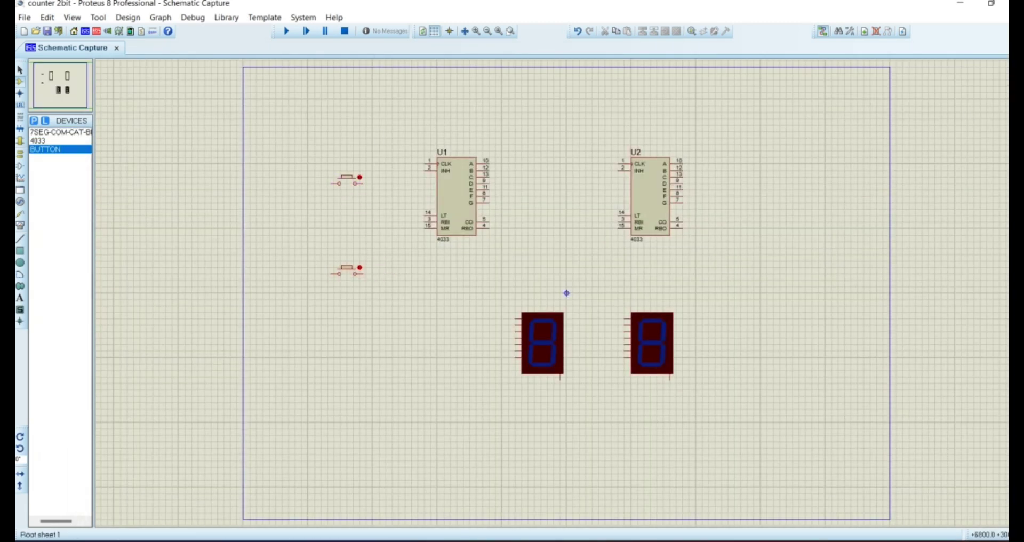
- Pick the analog resistor primitive and place one vertically between the upper push button and U1
{"action": "left_click", "coordinate": [20, 126]}
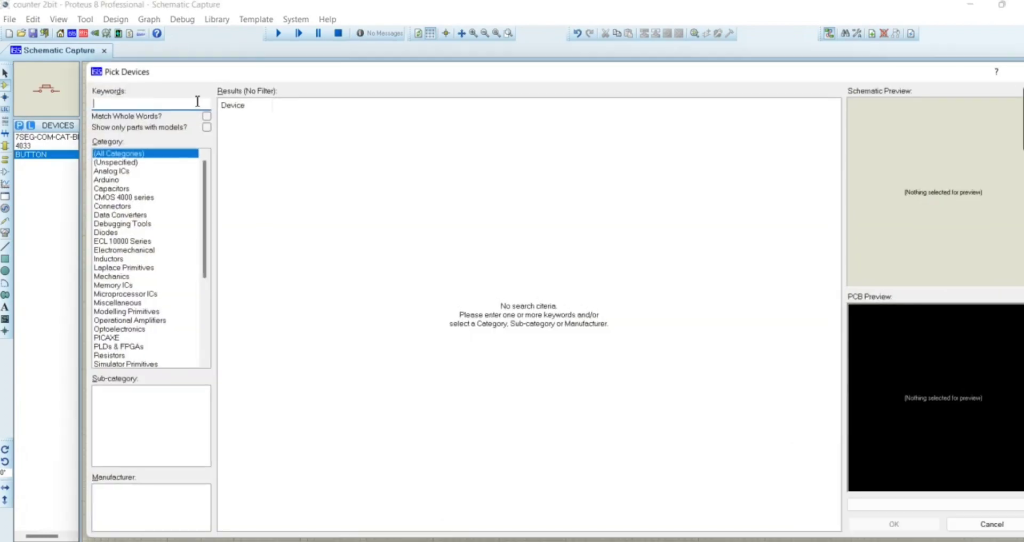
{"action": "type", "text": "resistor"}
{"action": "left_click", "coordinate": [894, 523]}
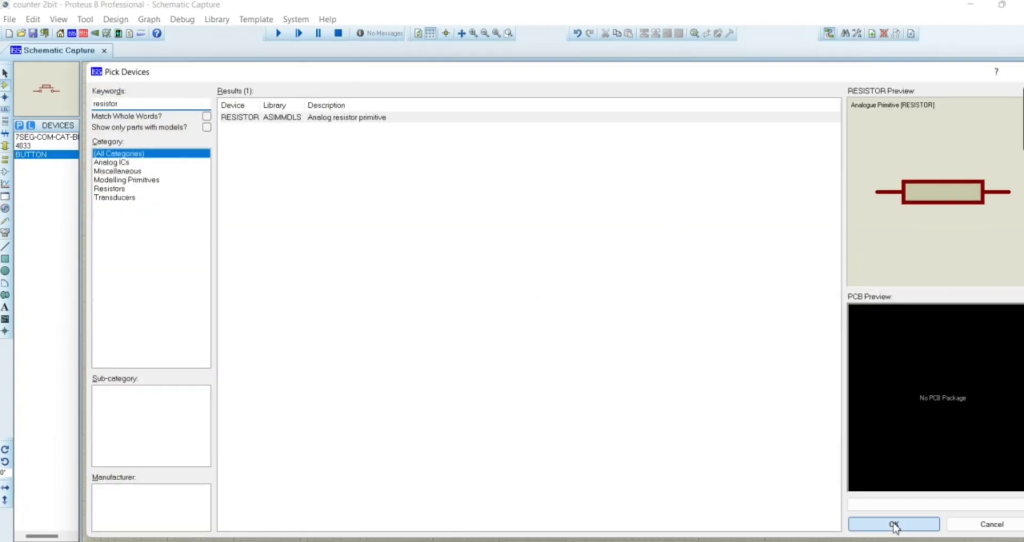
{"action": "left_click", "coordinate": [356, 223]}
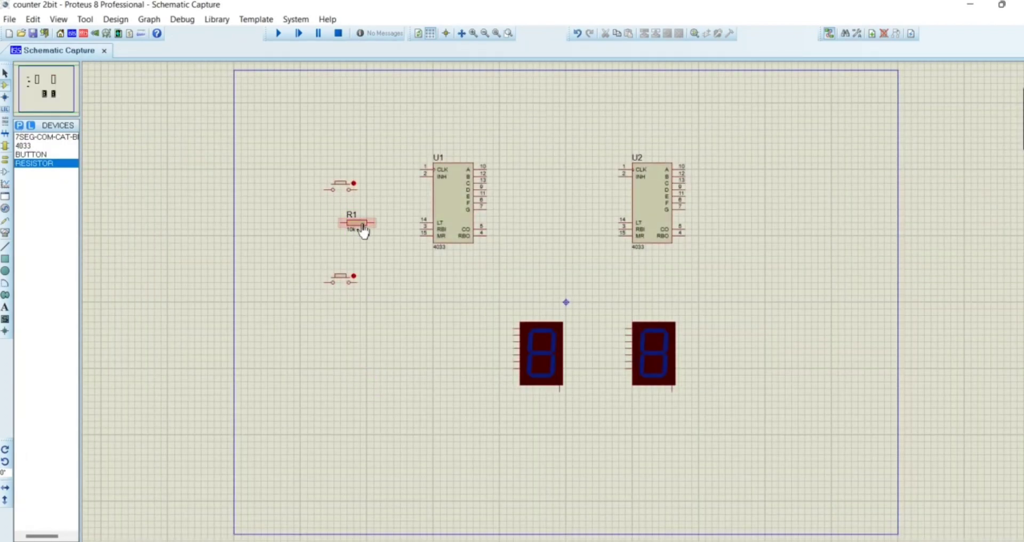
{"action": "left_click", "coordinate": [364, 226]}
{"action": "key", "text": "KP_Subtract"}
{"action": "left_click_drag", "start_coordinate": [357, 226], "coordinate": [377, 213]}
- Place a second resistor vertically below the lower push button and connect its upper end to the button's right terminal
{"action": "left_click", "coordinate": [367, 328]}
{"action": "left_click", "coordinate": [368, 327]}
{"action": "scroll", "coordinate": [368, 326], "scroll_direction": "left", "scroll_amount": 3}
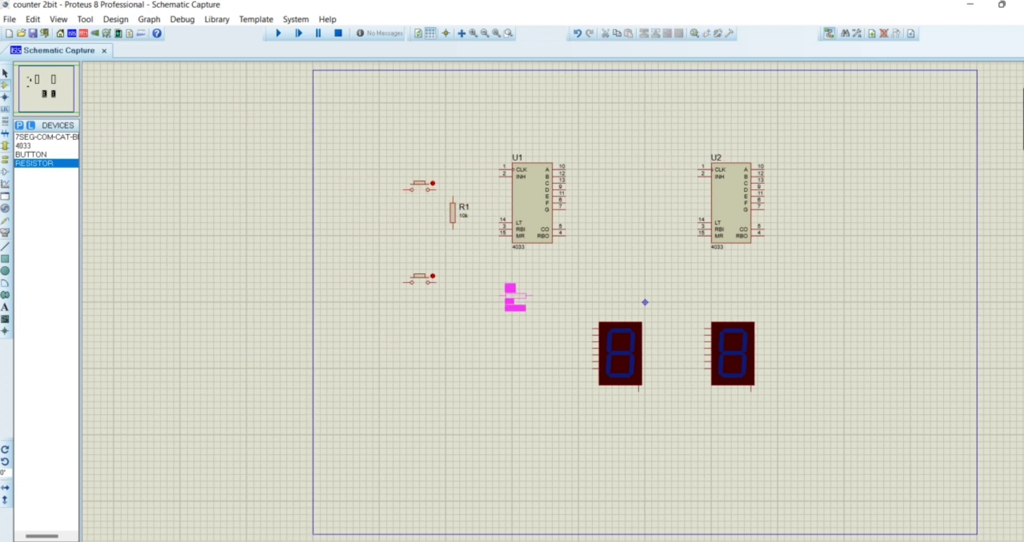
{"action": "left_click", "coordinate": [439, 315]}
{"action": "left_click", "coordinate": [468, 320]}
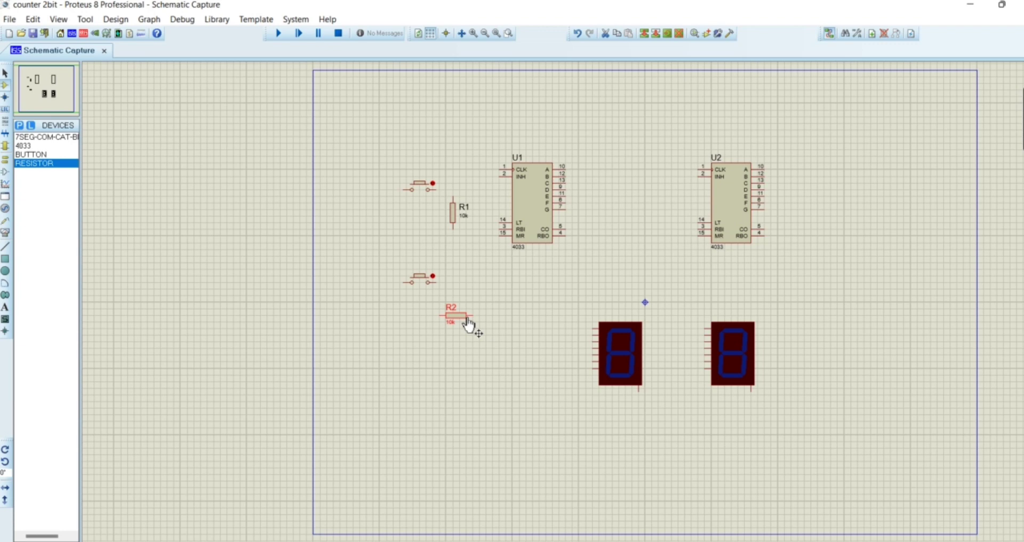
{"action": "key", "text": "KP_Add"}
{"action": "left_click_drag", "start_coordinate": [468, 321], "coordinate": [455, 316]}
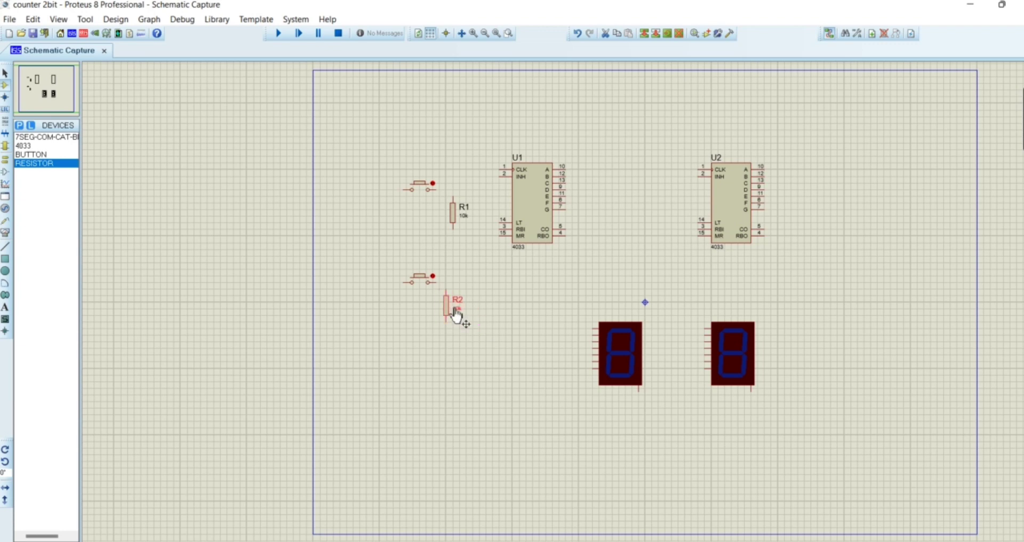
{"action": "left_click", "coordinate": [437, 282]}
- Place a ground terminal below each of R2 and R1 and wire each to its resistor's lower end
{"action": "left_click", "coordinate": [5, 160]}
{"action": "left_click", "coordinate": [33, 181]}
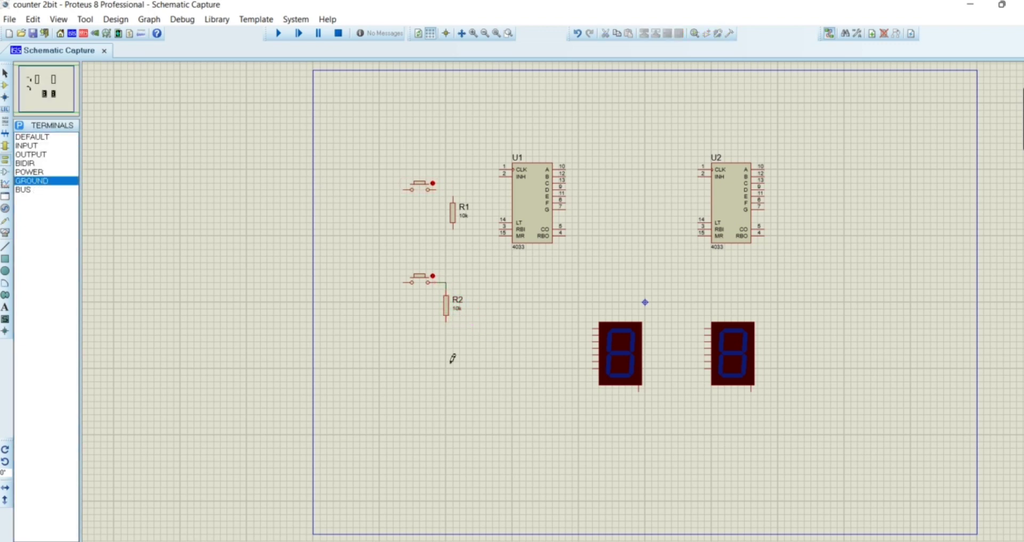
{"action": "left_click", "coordinate": [446, 348]}
{"action": "left_click", "coordinate": [446, 342]}
{"action": "left_click", "coordinate": [447, 319]}
{"action": "left_click", "coordinate": [453, 249]}
{"action": "left_click", "coordinate": [452, 246]}
{"action": "left_click", "coordinate": [453, 228]}
- Move the upper push button up near U1's CLK level, and wire its right terminal to CLK and to R1's upper end
{"action": "left_click_drag", "start_coordinate": [387, 162], "coordinate": [444, 167]}
{"action": "left_click", "coordinate": [496, 184]}
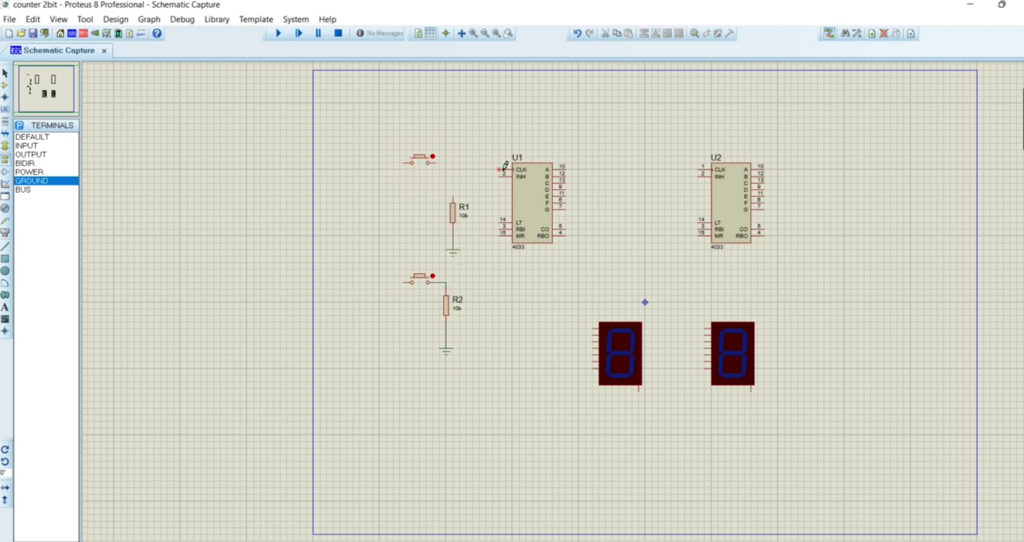
{"action": "left_click", "coordinate": [502, 169]}
{"action": "left_click", "coordinate": [439, 163]}
{"action": "left_click", "coordinate": [453, 197]}
{"action": "left_click", "coordinate": [454, 163]}
- Wire the left terminals of both push buttons together and connect them to a power terminal above the upper button
{"action": "left_click", "coordinate": [407, 282]}
{"action": "left_click", "coordinate": [408, 162]}
{"action": "left_click", "coordinate": [40, 172]}
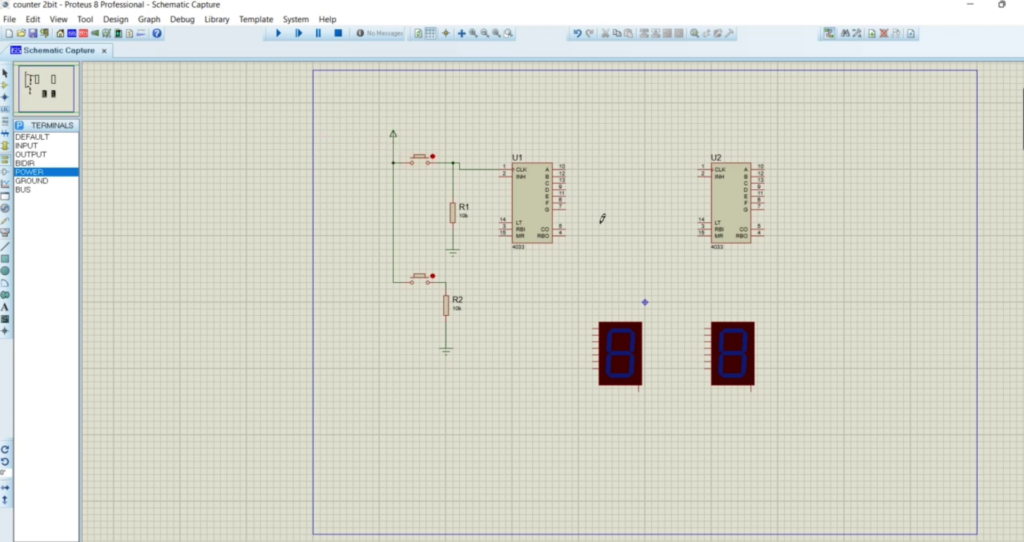
- Wire U1's A, B and C outputs to the first three segment pins of the second 7-segment display
{"action": "left_click", "coordinate": [567, 169]}
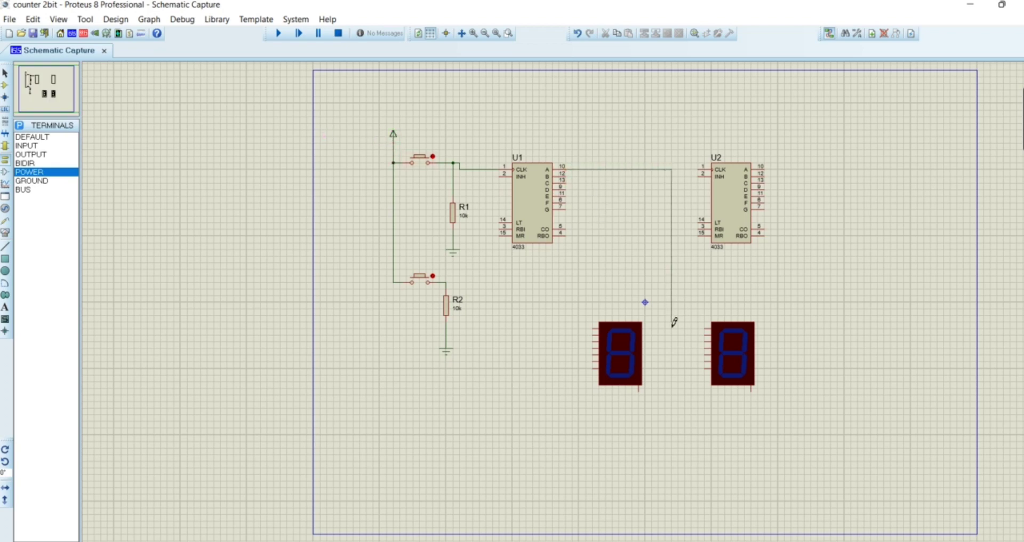
{"action": "left_click", "coordinate": [707, 328]}
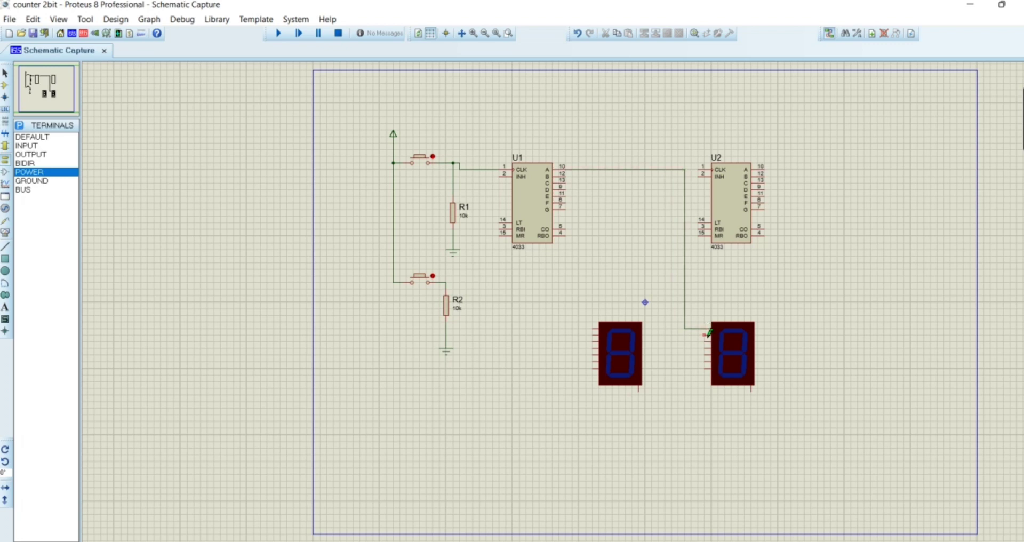
{"action": "left_click", "coordinate": [707, 335]}
{"action": "left_click", "coordinate": [565, 174]}
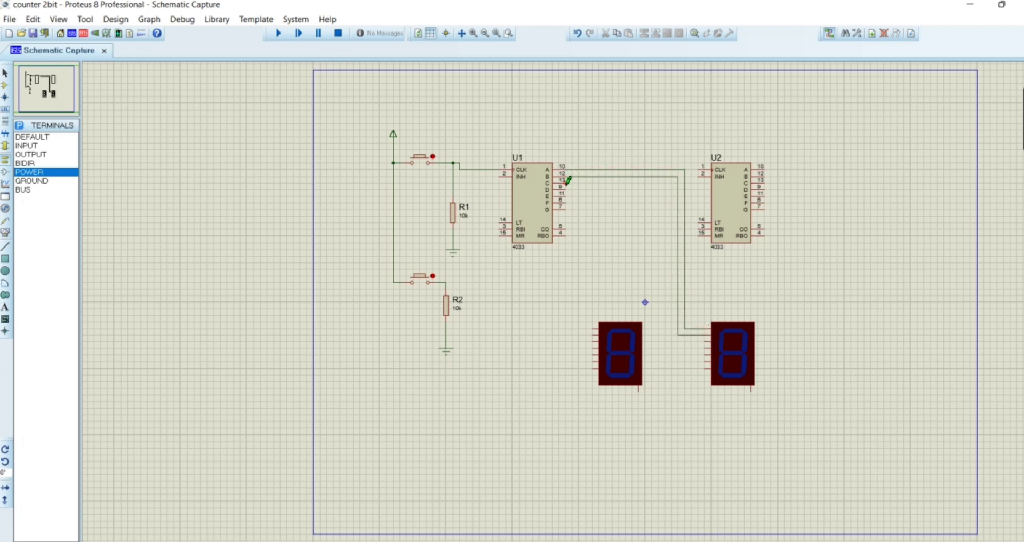
{"action": "left_click", "coordinate": [565, 182]}
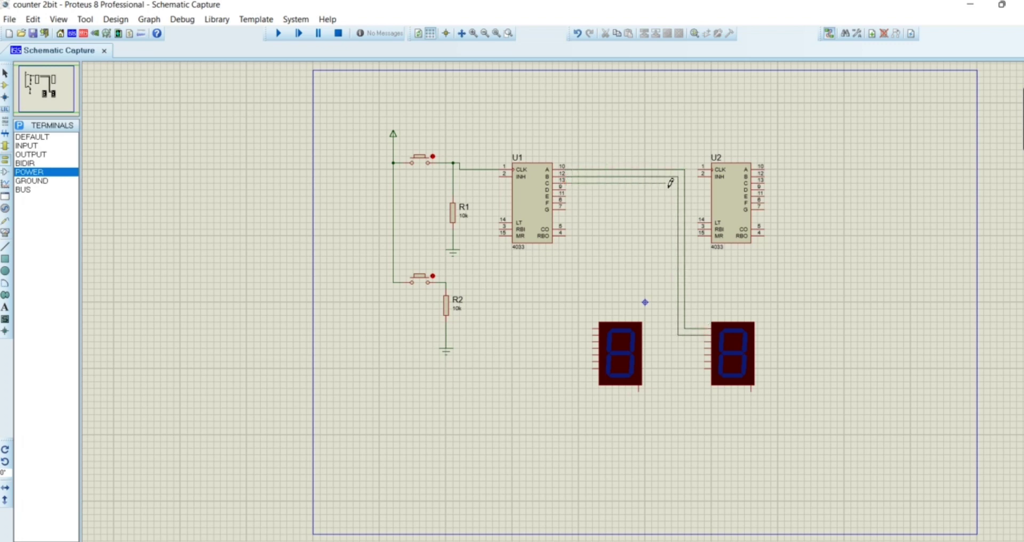
{"action": "left_click", "coordinate": [708, 341]}
- Wire U1's D, E, F and G outputs to the remaining four segment pins of the second 7-segment display
{"action": "left_click", "coordinate": [708, 347]}
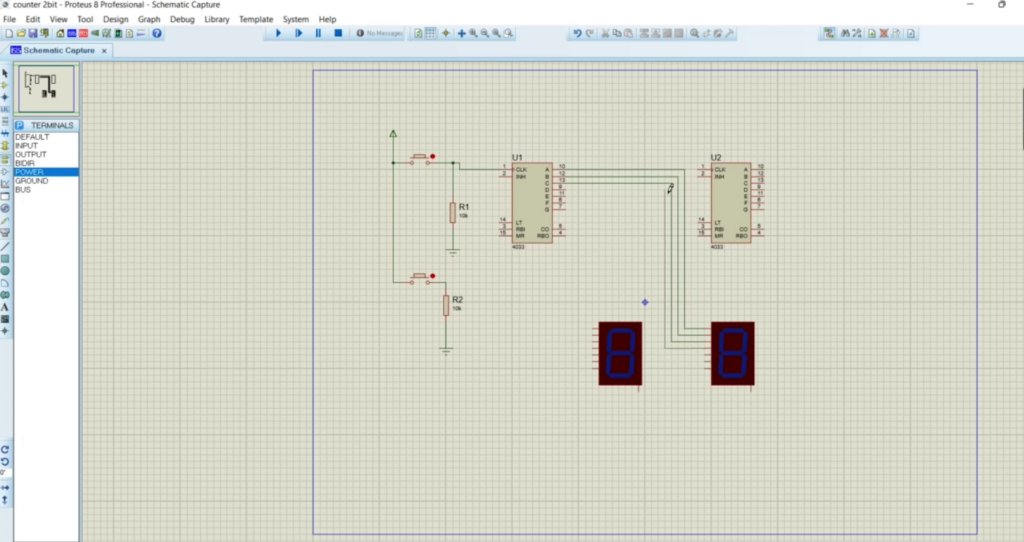
{"action": "left_click", "coordinate": [566, 186]}
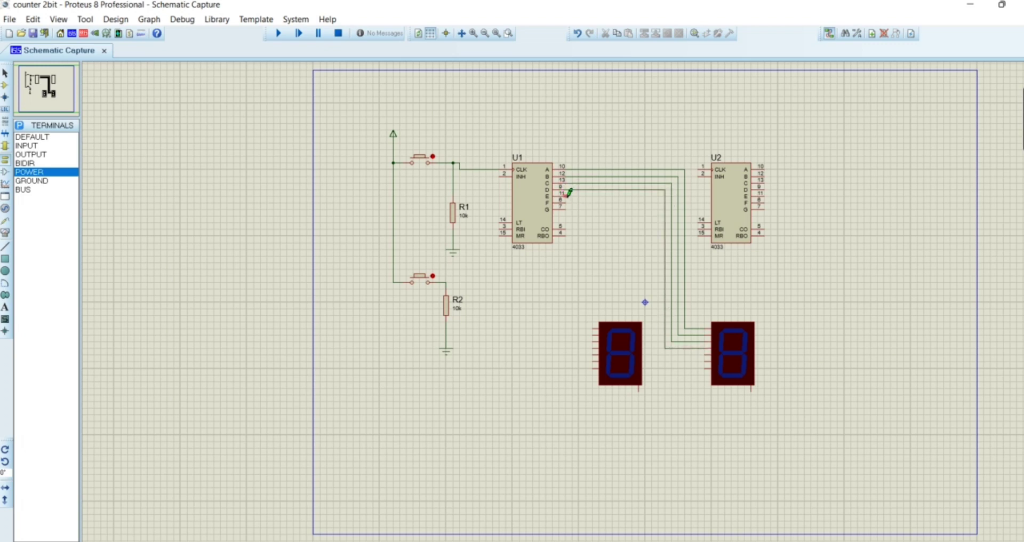
{"action": "left_click", "coordinate": [567, 196]}
{"action": "left_click", "coordinate": [708, 354]}
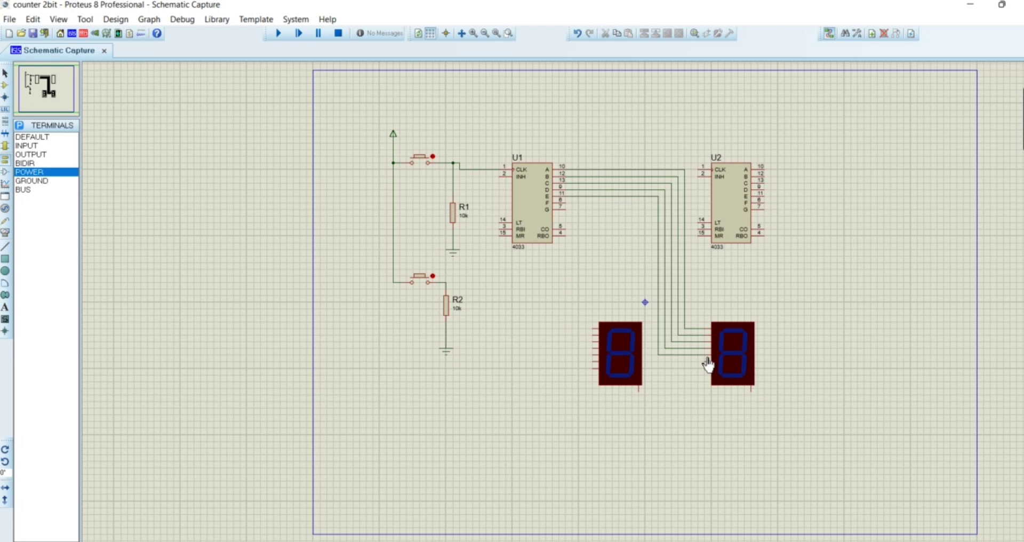
{"action": "left_click", "coordinate": [704, 361]}
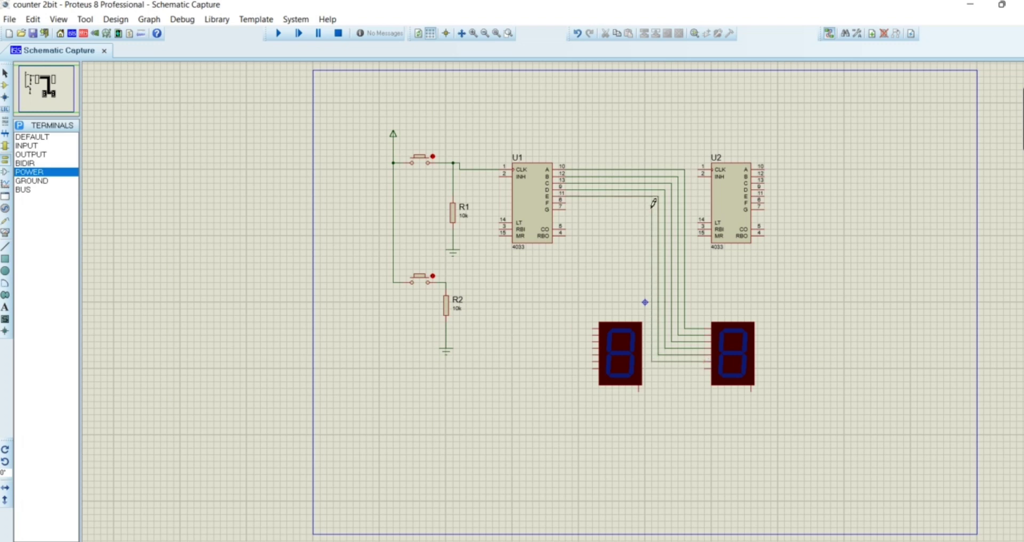
{"action": "left_click", "coordinate": [564, 199]}
{"action": "left_click", "coordinate": [565, 206]}
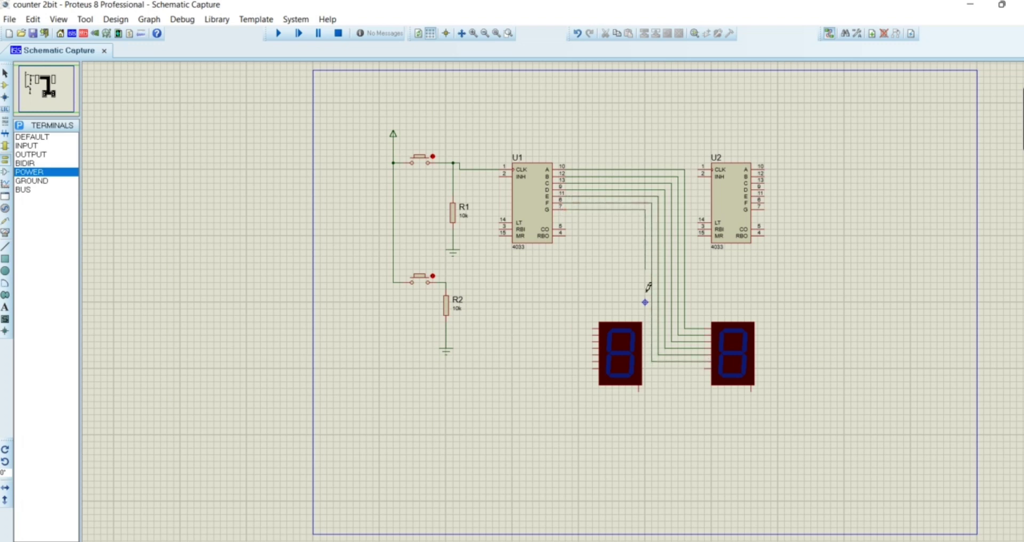
{"action": "left_click", "coordinate": [705, 368]}
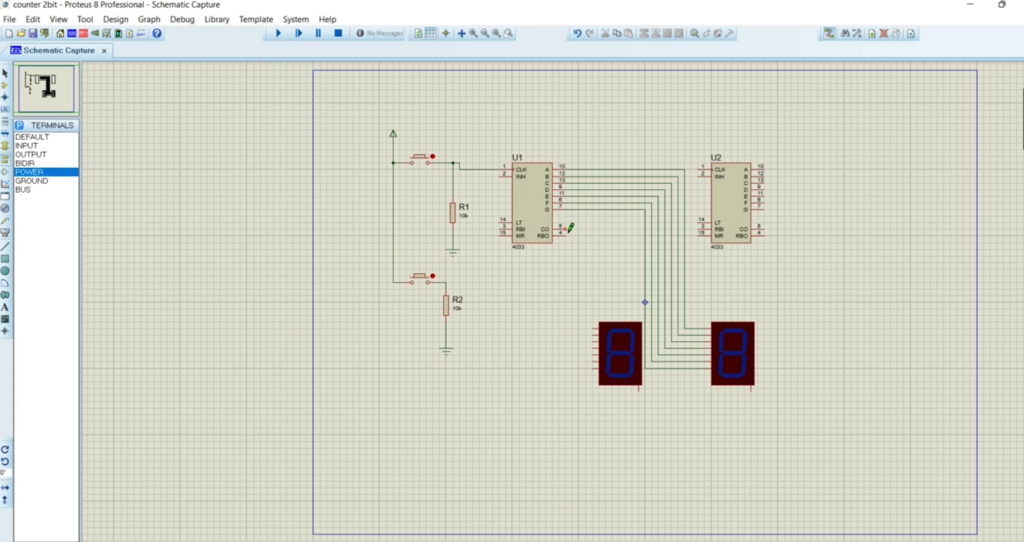
- Wire U1's LT to the CLK line, INH and RBI to R1's grounded end, and MR to R2's upper end
{"action": "left_click", "coordinate": [501, 222]}
{"action": "left_click", "coordinate": [503, 176]}
{"action": "left_click", "coordinate": [454, 236]}
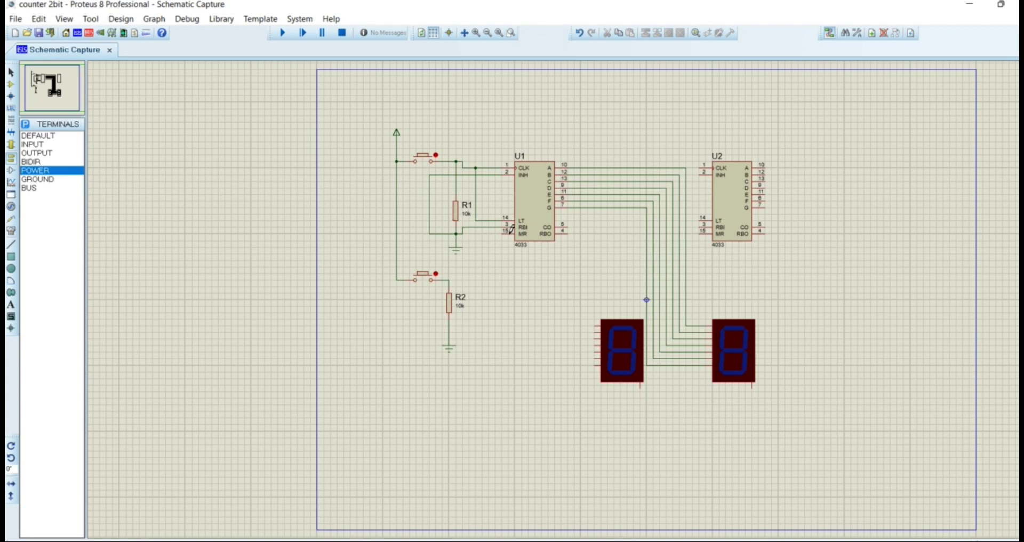
{"action": "left_click", "coordinate": [504, 233]}
- Cascade the counters by wiring U1's CO to U2's CLK and U1's RBO to U2's RBI
{"action": "left_click", "coordinate": [568, 227]}
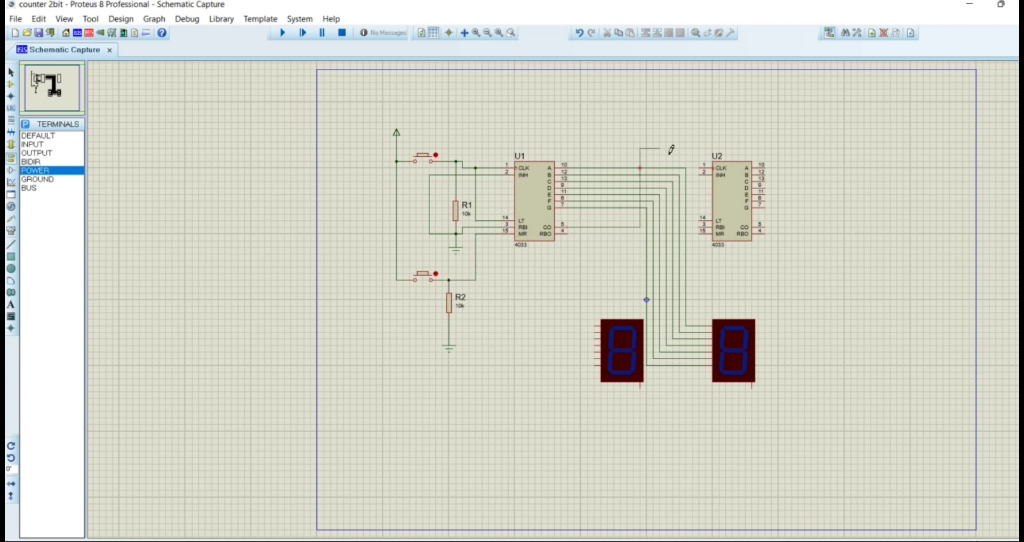
{"action": "left_click", "coordinate": [704, 167]}
{"action": "left_click", "coordinate": [566, 233]}
{"action": "left_click", "coordinate": [701, 227]}
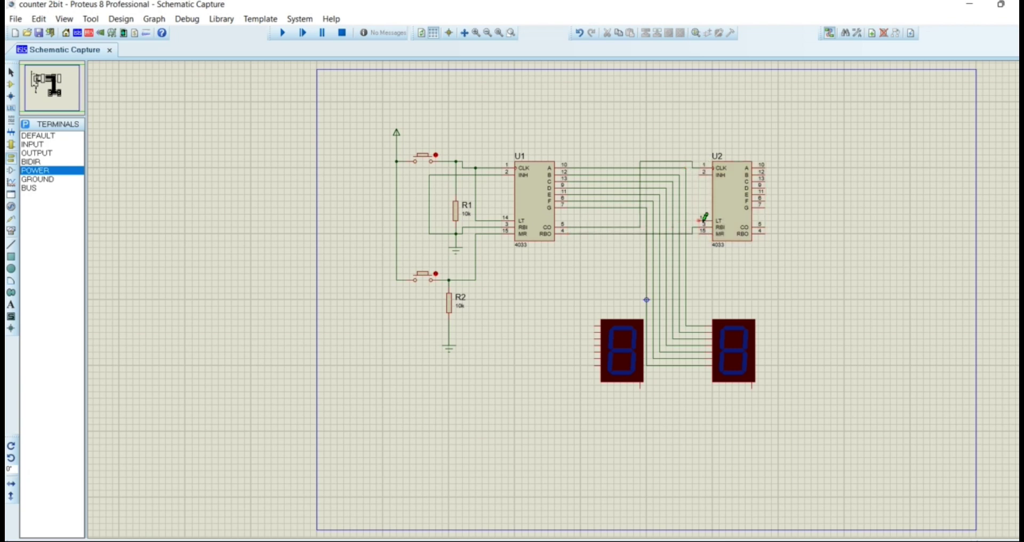
- Place a ground terminal below U2's input pins and try to wire it to U2's INH
{"action": "left_click", "coordinate": [39, 180]}
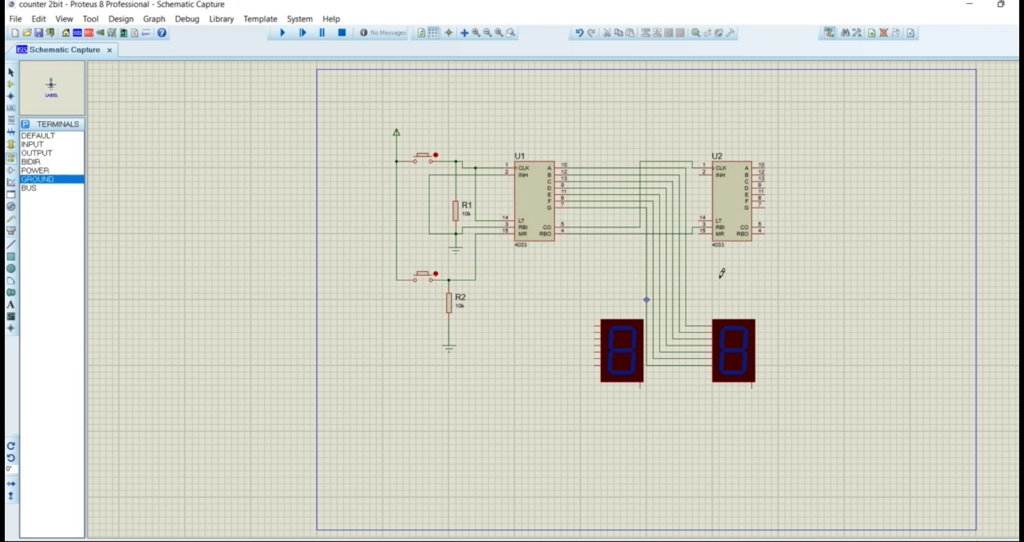
{"action": "left_click", "coordinate": [699, 282]}
{"action": "left_click", "coordinate": [699, 275]}
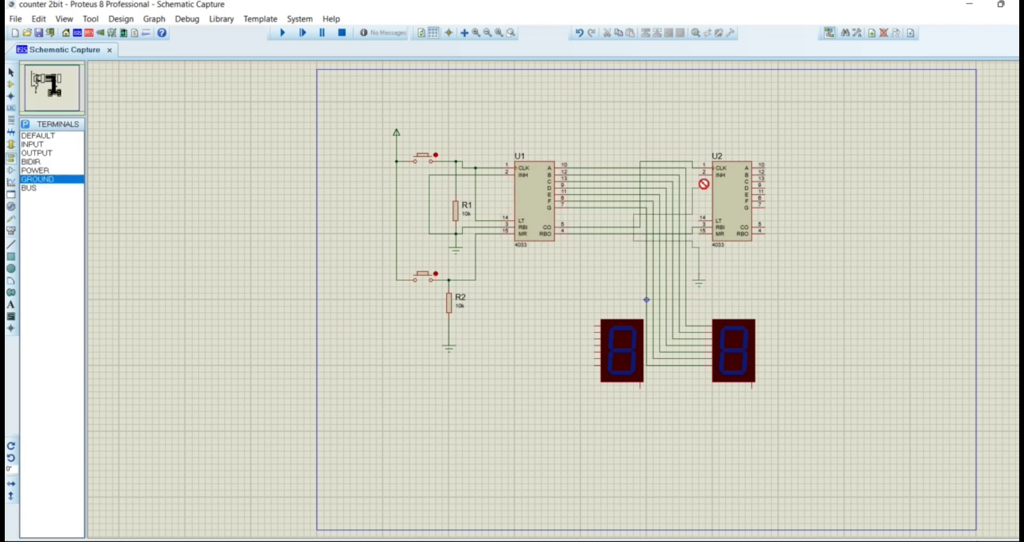
{"action": "right_click", "coordinate": [720, 262]}
- Move U2 farther right, away from the segment wires, and wire the ground terminal to its INH and LT pins
{"action": "left_click", "coordinate": [744, 205]}
{"action": "left_click_drag", "start_coordinate": [743, 206], "coordinate": [796, 206]}
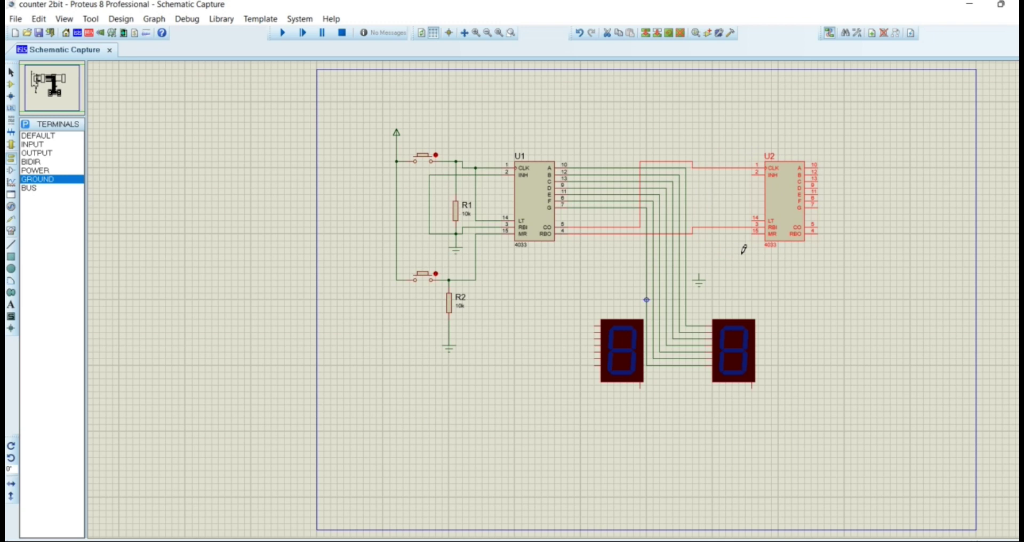
{"action": "left_click", "coordinate": [744, 249]}
{"action": "left_click", "coordinate": [698, 275]}
{"action": "left_click", "coordinate": [755, 175]}
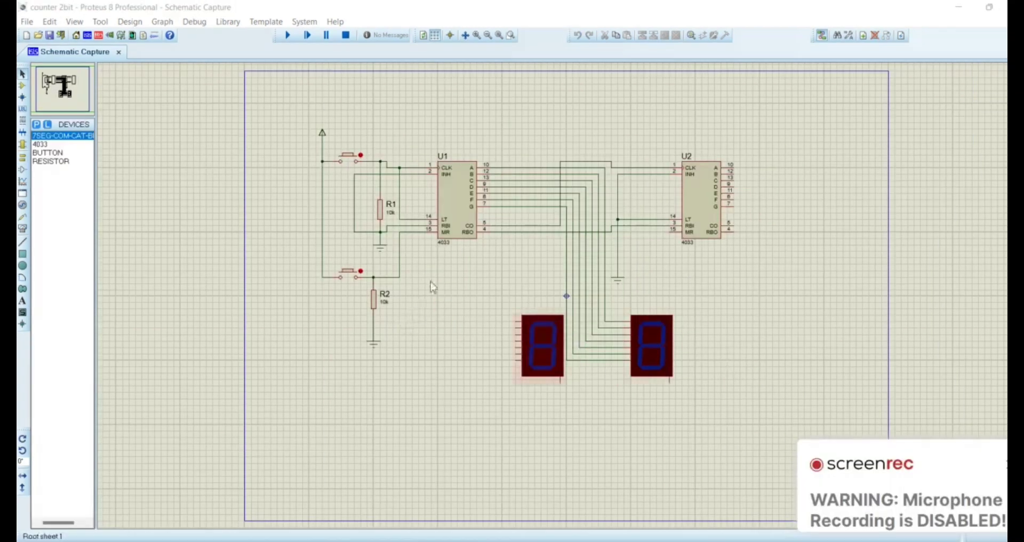
- Delete U1's LT-to-CLK wire and redraw the wiring between LT, the grounded RBI line and the CLK line
{"action": "left_click", "coordinate": [406, 219]}
{"action": "key", "text": "Delete"}
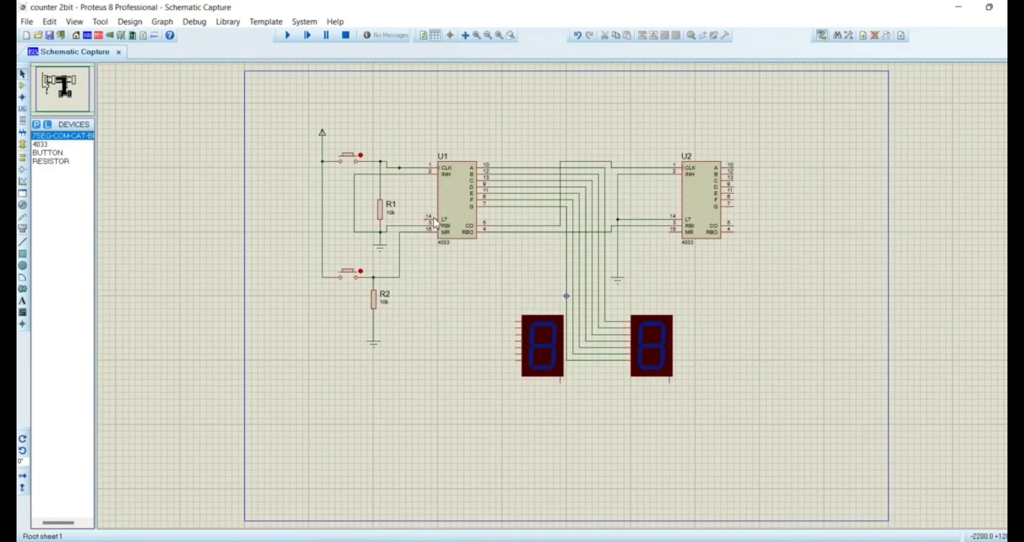
{"action": "left_click", "coordinate": [426, 219]}
{"action": "left_click", "coordinate": [428, 218]}
{"action": "left_click", "coordinate": [400, 168]}
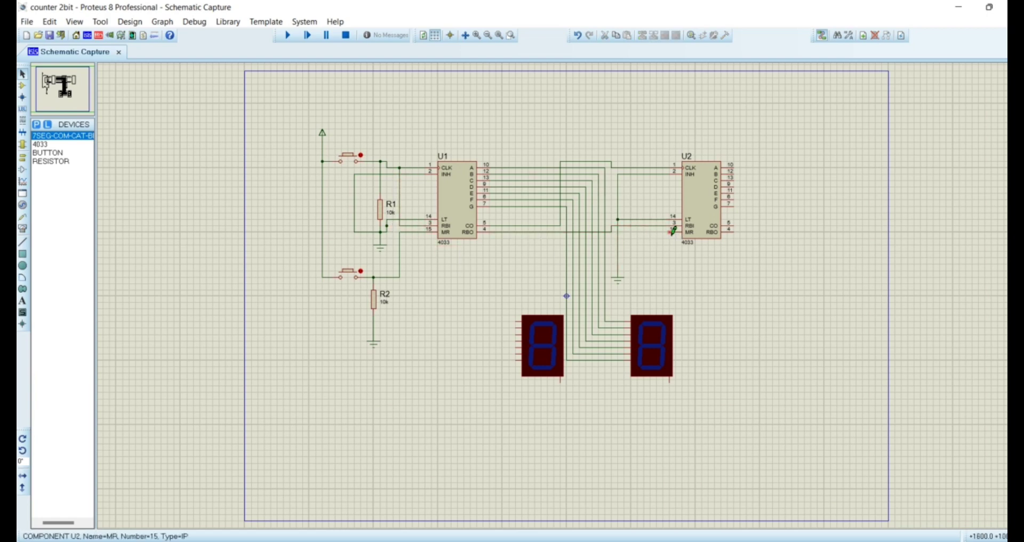
- Wire U2's MR pin to the line joining U1's MR with the lower push button and R2
{"action": "left_click", "coordinate": [631, 228]}
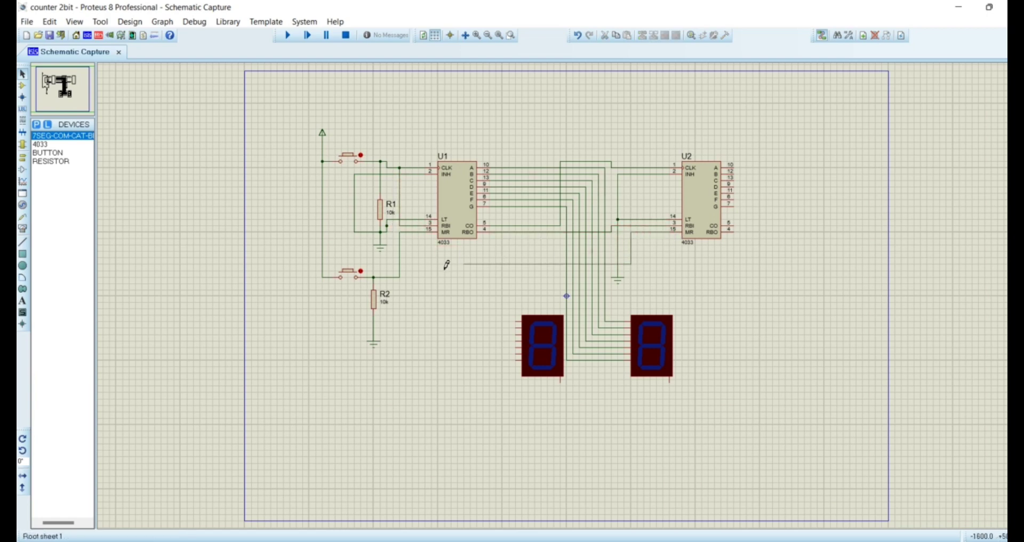
{"action": "left_click", "coordinate": [399, 258]}
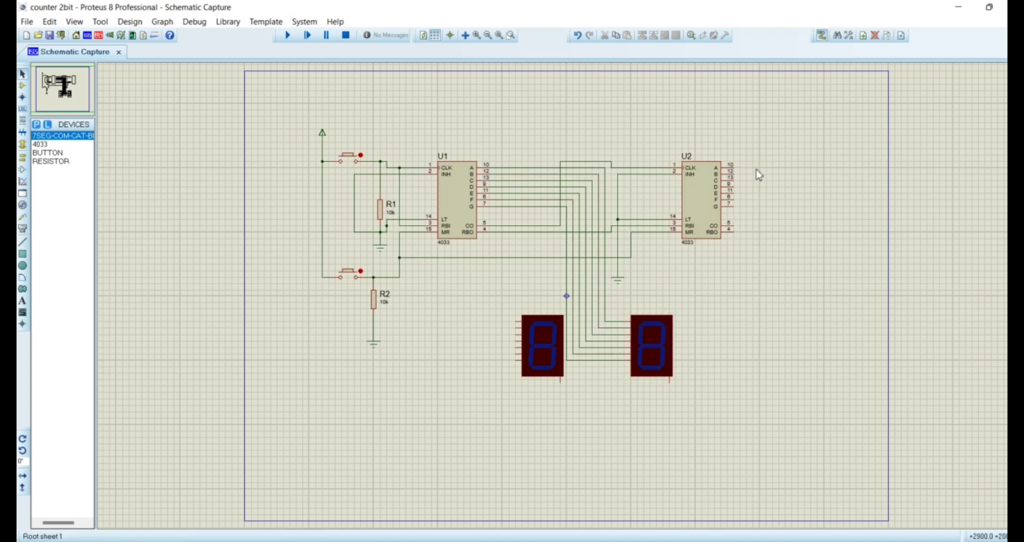
- Place seven output terminals in a column, one at each of U2's A to G outputs
{"action": "left_click", "coordinate": [22, 157]}
{"action": "left_click", "coordinate": [53, 153]}
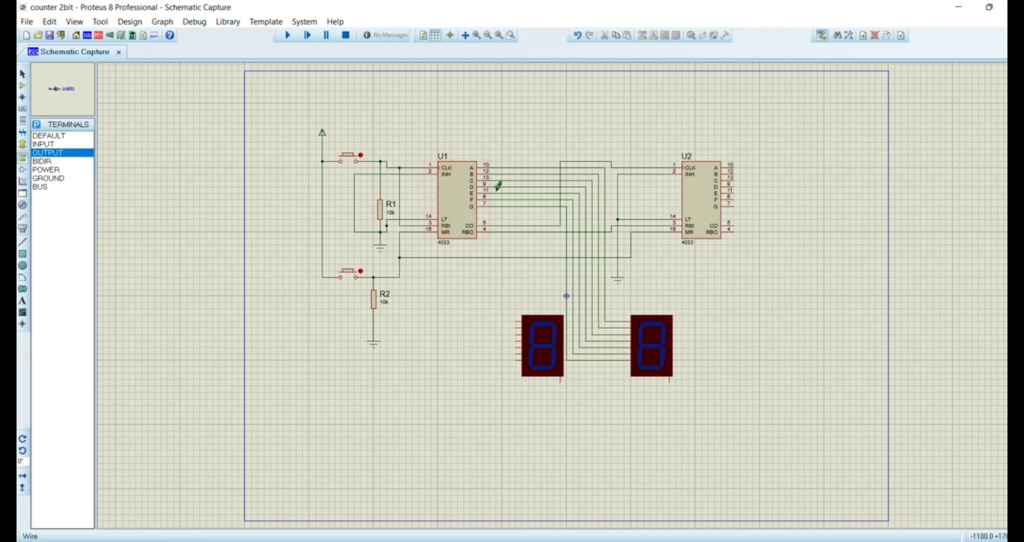
{"action": "left_click", "coordinate": [749, 167]}
{"action": "left_click", "coordinate": [749, 174]}
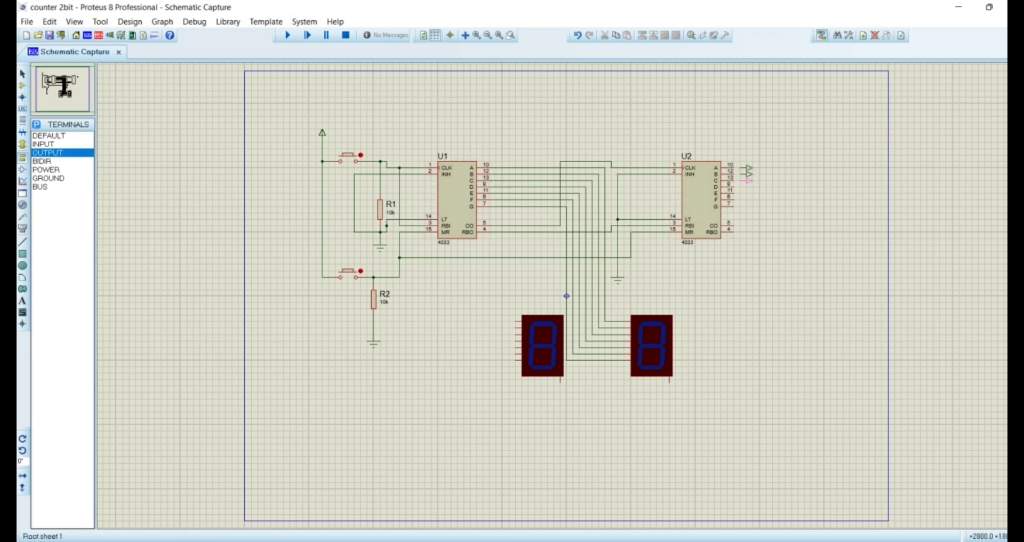
{"action": "left_click", "coordinate": [750, 180]}
{"action": "left_click", "coordinate": [749, 186]}
{"action": "left_click", "coordinate": [749, 193]}
{"action": "left_click", "coordinate": [749, 200]}
{"action": "left_click", "coordinate": [749, 206]}
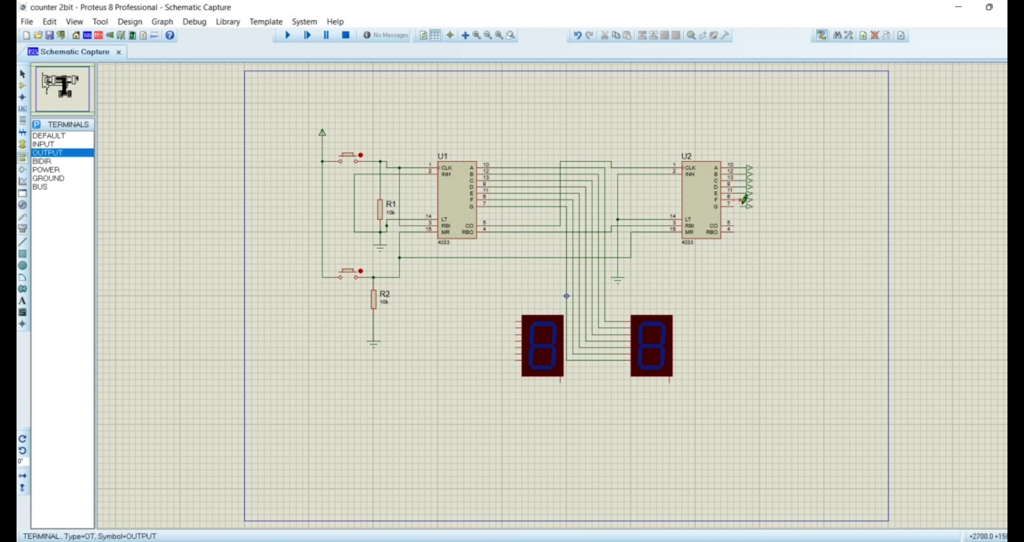
- Label the output terminals at U2's first four segment outputs A, B, C and D
{"action": "double_click", "coordinate": [749, 168]}
{"action": "type", "text": "A"}
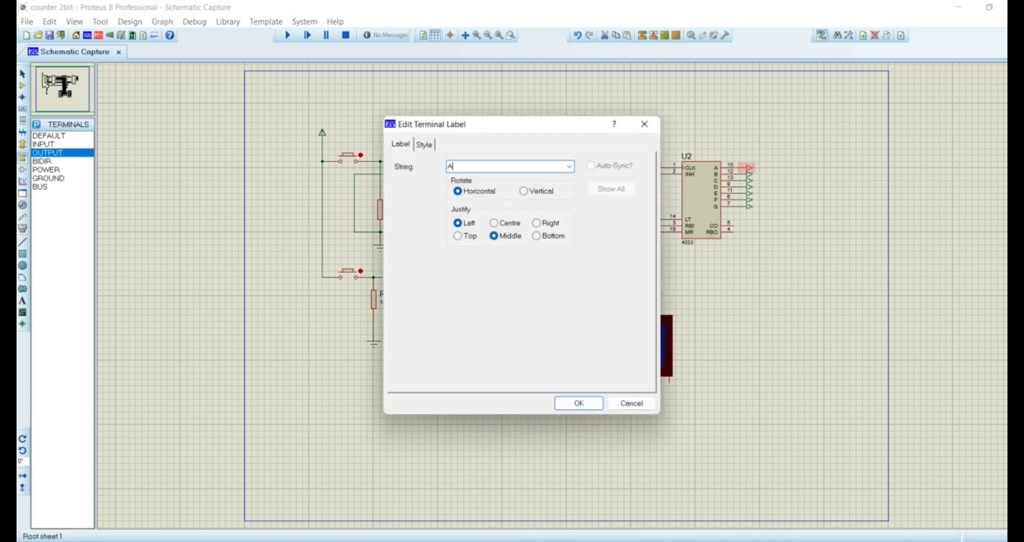
{"action": "left_click", "coordinate": [580, 403]}
{"action": "double_click", "coordinate": [749, 188]}
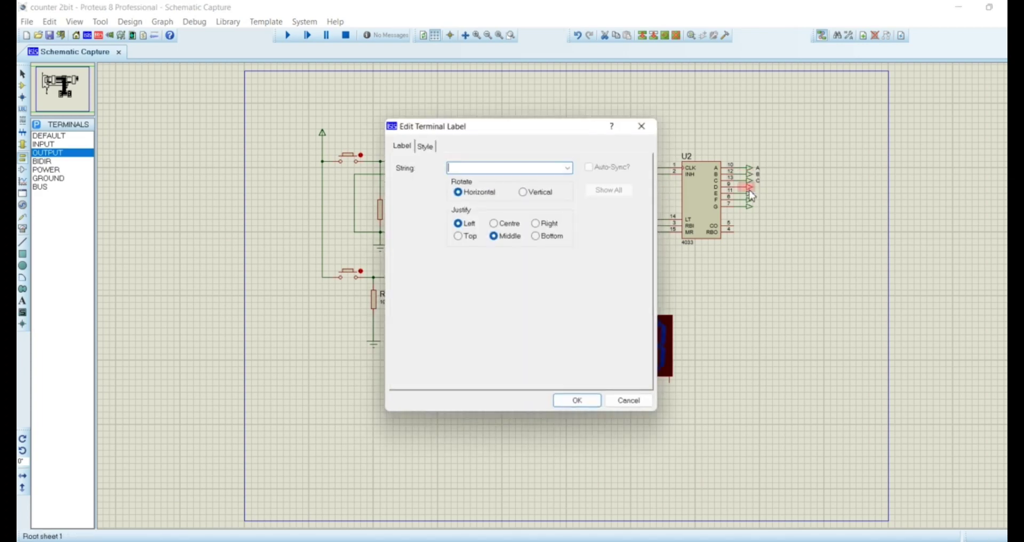
{"action": "type", "text": "D"}
{"action": "key", "text": "Return"}
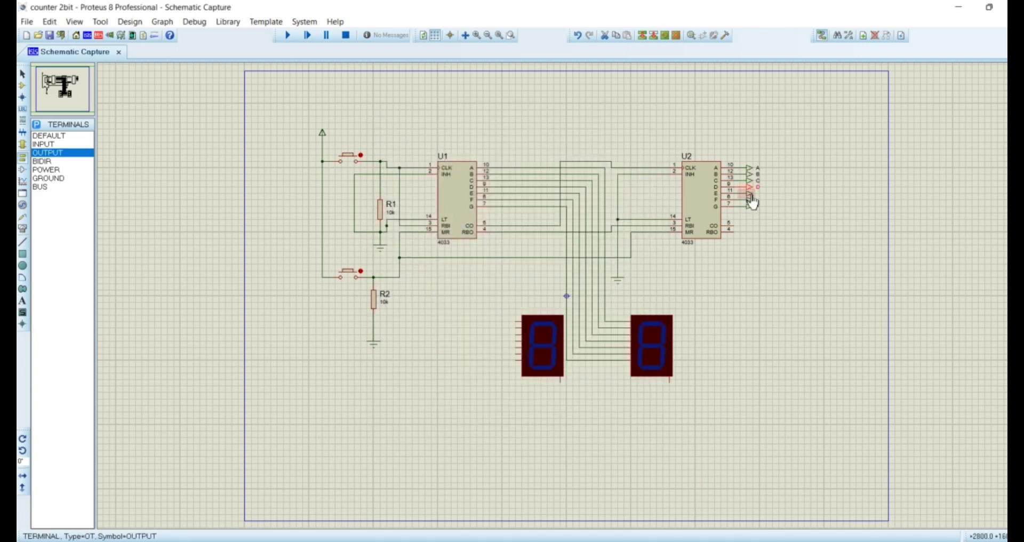
- Label the output terminals at U2's last three segment outputs E, F and G
{"action": "double_click", "coordinate": [750, 195]}
{"action": "type", "text": "E"}
{"action": "key", "text": "Return"}
{"action": "double_click", "coordinate": [749, 200]}
{"action": "type", "text": "F"}
{"action": "key", "text": "Return"}
{"action": "double_click", "coordinate": [749, 207]}
{"action": "type", "text": "G"}
{"action": "key", "text": "Return"}
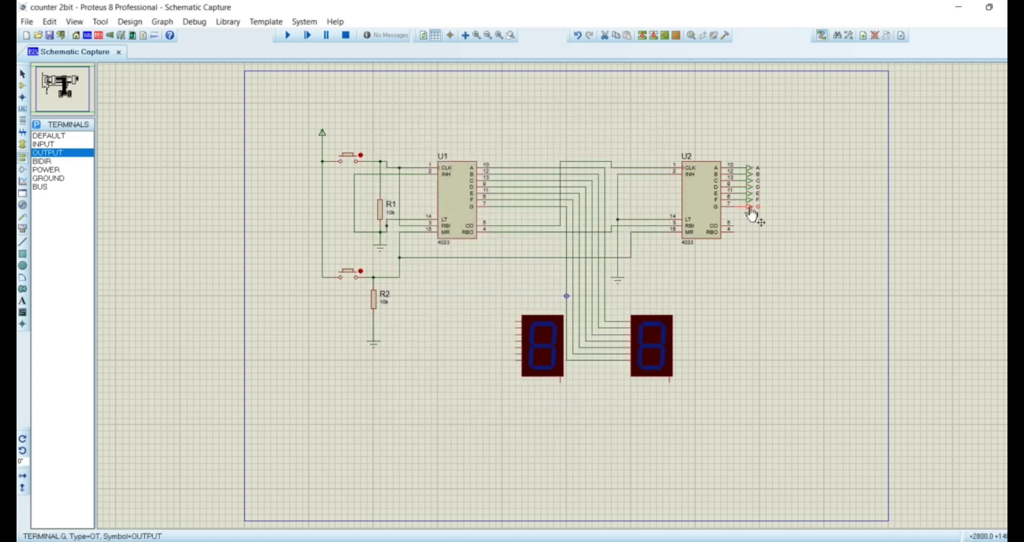
- Place seven input terminals in a column beside the segment pins of the first 7-segment display
{"action": "left_click", "coordinate": [43, 144]}
{"action": "left_click", "coordinate": [489, 321]}
{"action": "left_click", "coordinate": [488, 325]}
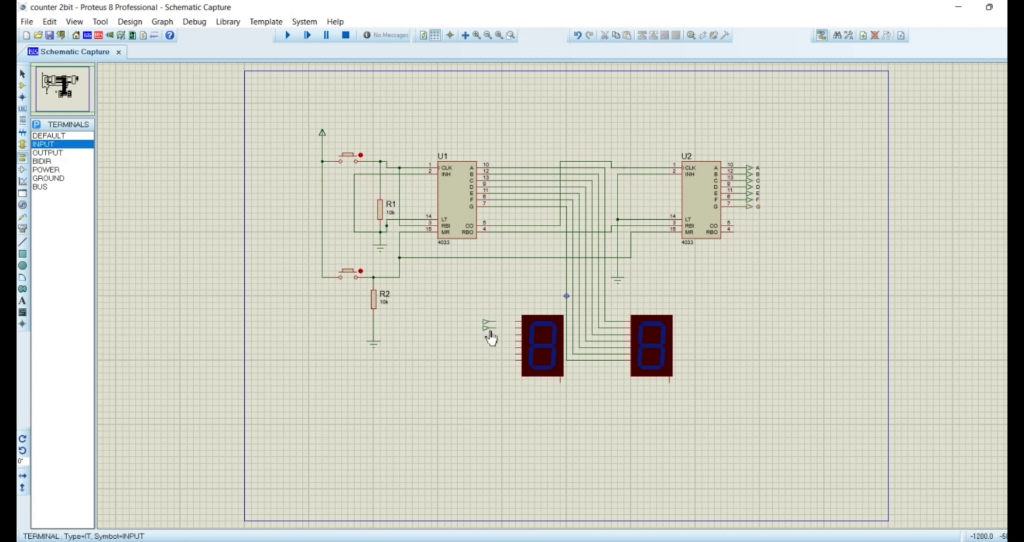
{"action": "left_click", "coordinate": [488, 334]}
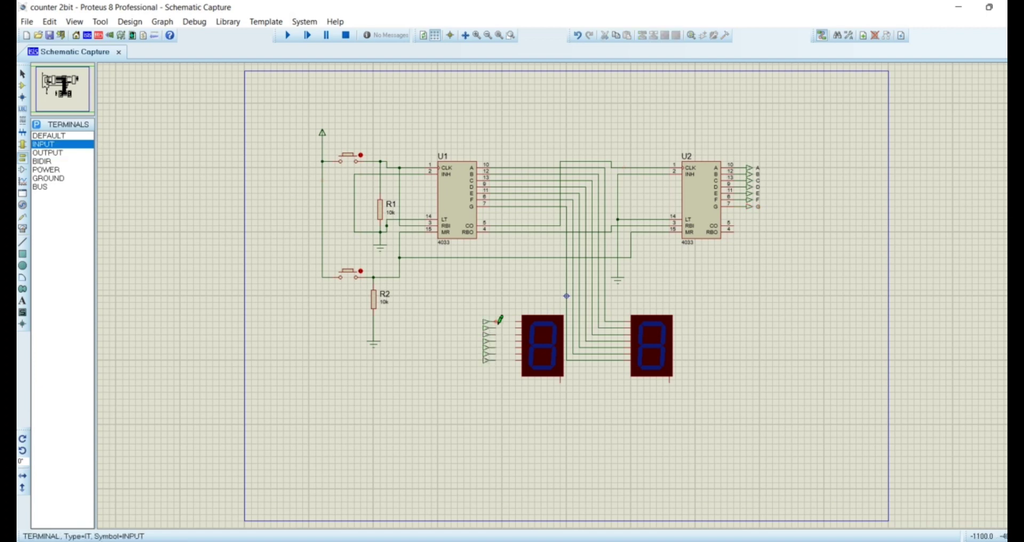
- Wire each of the seven input terminals to the matching segment pin of the first display
{"action": "left_click", "coordinate": [496, 321]}
{"action": "left_click", "coordinate": [515, 322]}
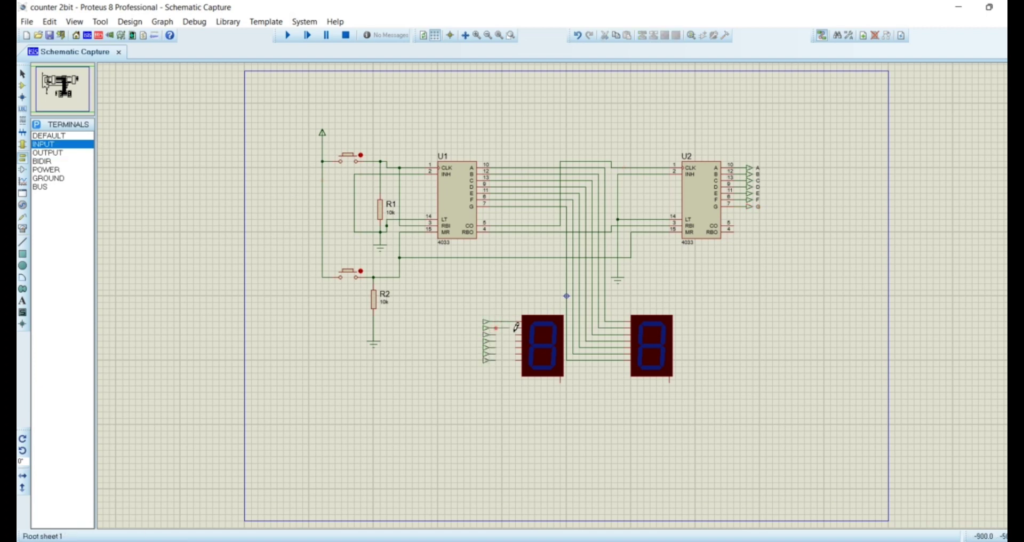
{"action": "left_click", "coordinate": [496, 328]}
{"action": "left_click", "coordinate": [516, 328]}
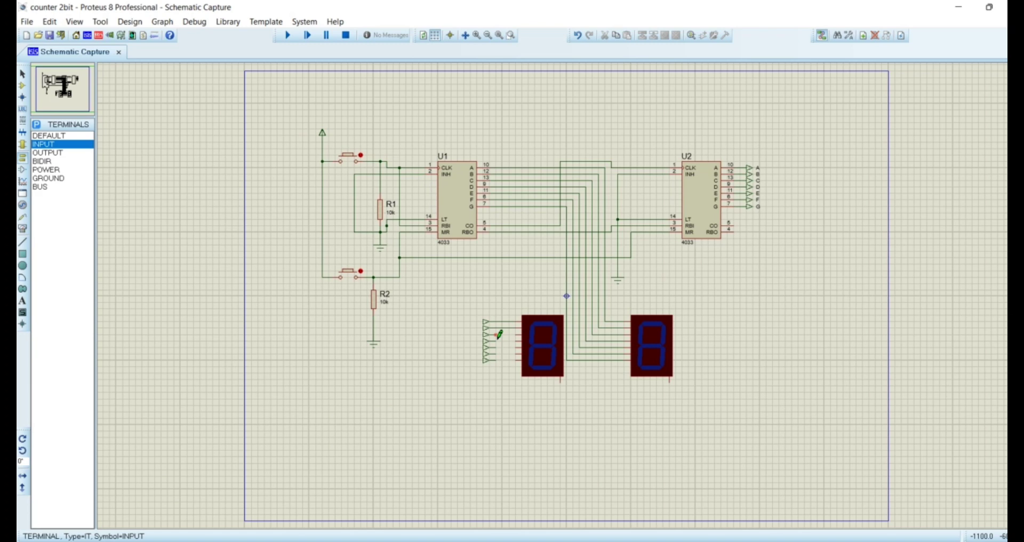
{"action": "left_click", "coordinate": [496, 335]}
{"action": "left_click", "coordinate": [520, 334]}
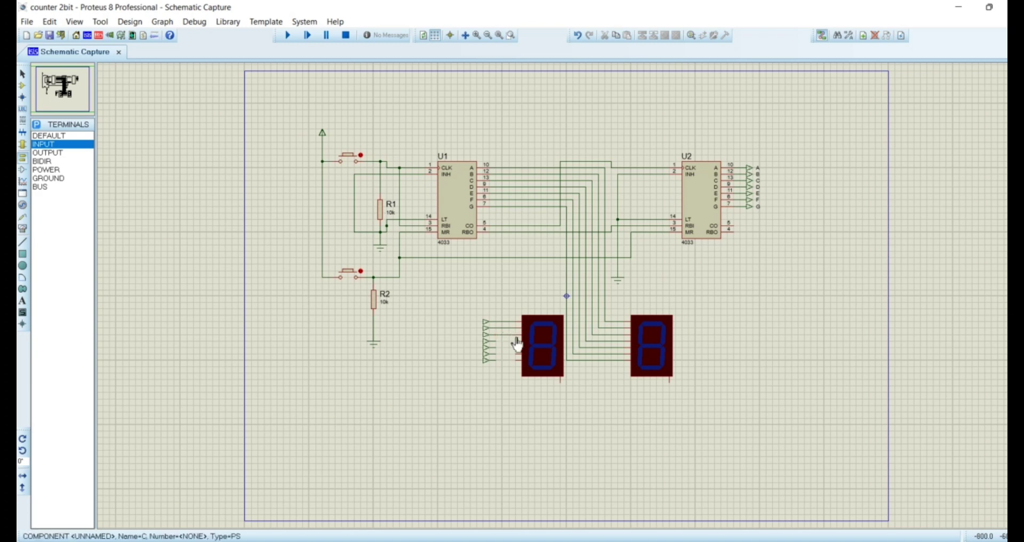
{"action": "left_click", "coordinate": [496, 359]}
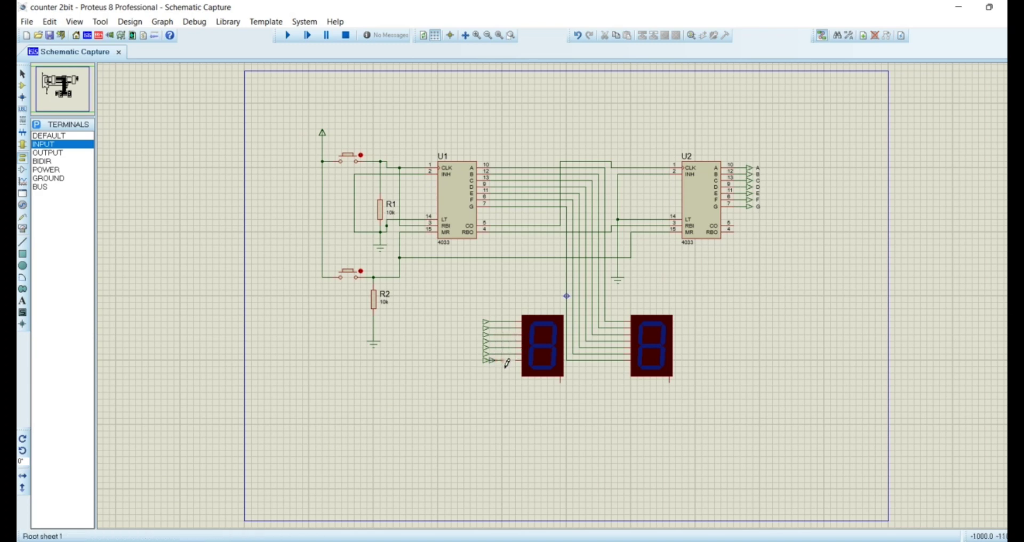
{"action": "right_click", "coordinate": [507, 363]}
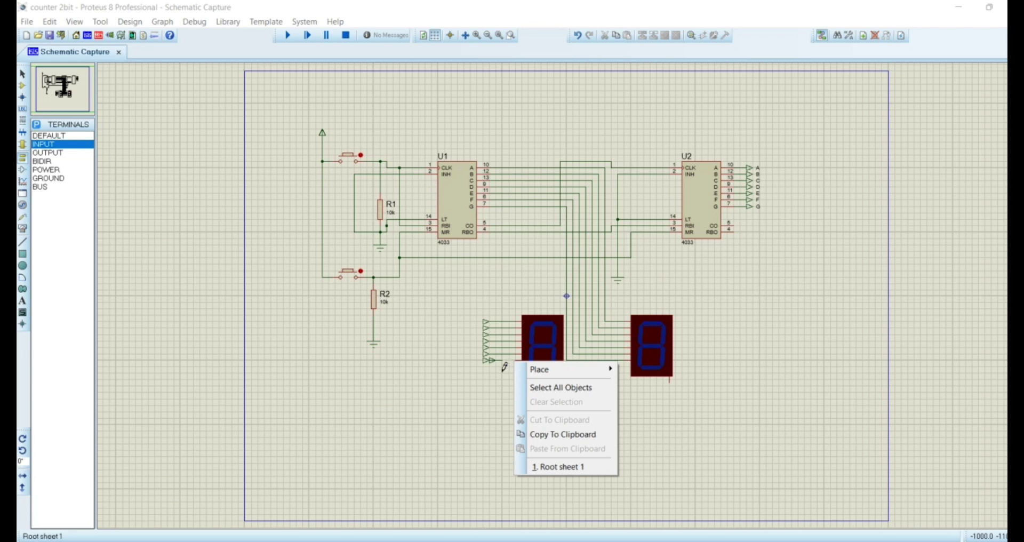
{"action": "left_click", "coordinate": [489, 384]}
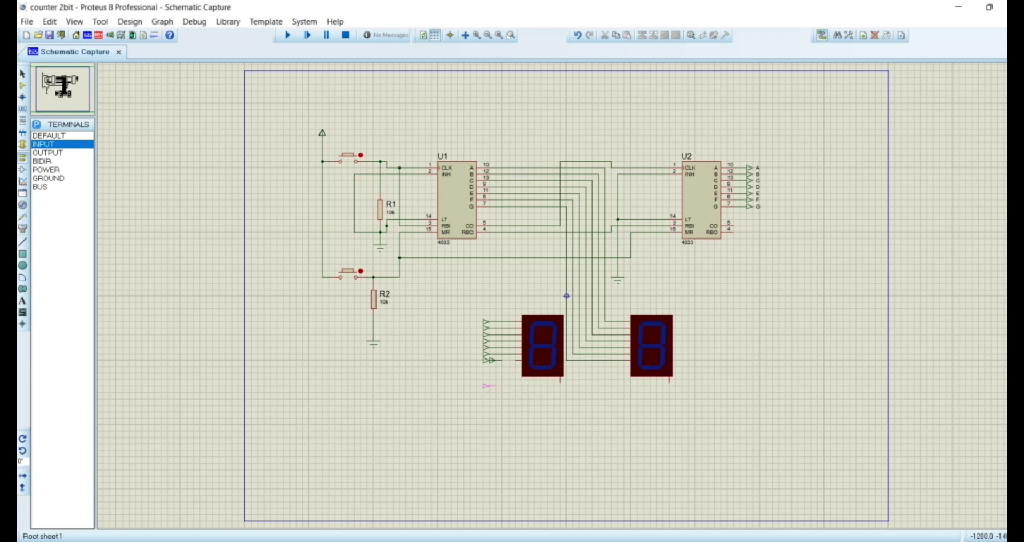
- Label the first three input terminals of the first display A, B and C
{"action": "double_click", "coordinate": [487, 325]}
{"action": "type", "text": "A"}
{"action": "key", "text": "Return"}
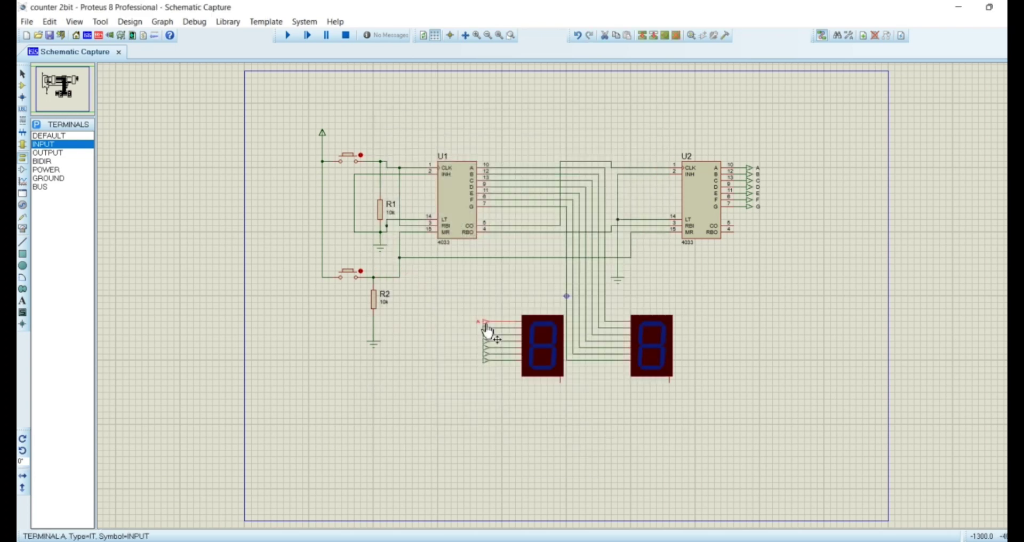
{"action": "double_click", "coordinate": [488, 330]}
{"action": "type", "text": "B"}
{"action": "key", "text": "Return"}
{"action": "double_click", "coordinate": [488, 335]}
{"action": "type", "text": "C"}
{"action": "key", "text": "Return"}
- Label the remaining four input terminals of the first display D, E, F and G
{"action": "double_click", "coordinate": [487, 341]}
{"action": "type", "text": "D"}
{"action": "key", "text": "Return"}
{"action": "double_click", "coordinate": [489, 348]}
{"action": "type", "text": "E"}
{"action": "key", "text": "Return"}
{"action": "double_click", "coordinate": [488, 354]}
{"action": "type", "text": "F"}
{"action": "key", "text": "Return"}
{"action": "double_click", "coordinate": [491, 361]}
{"action": "type", "text": "G"}
{"action": "key", "text": "Return"}
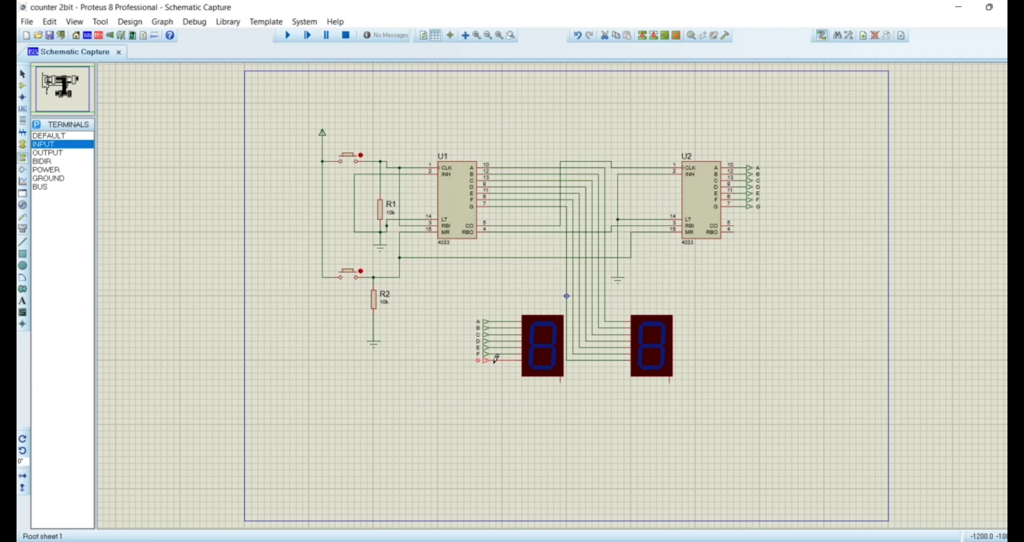
- Wire the common-cathode pins of both 7-segment displays together and connect them to a new ground terminal below the displays
{"action": "double_click", "coordinate": [491, 361]}
{"action": "left_click", "coordinate": [578, 403]}
{"action": "left_click", "coordinate": [561, 381]}
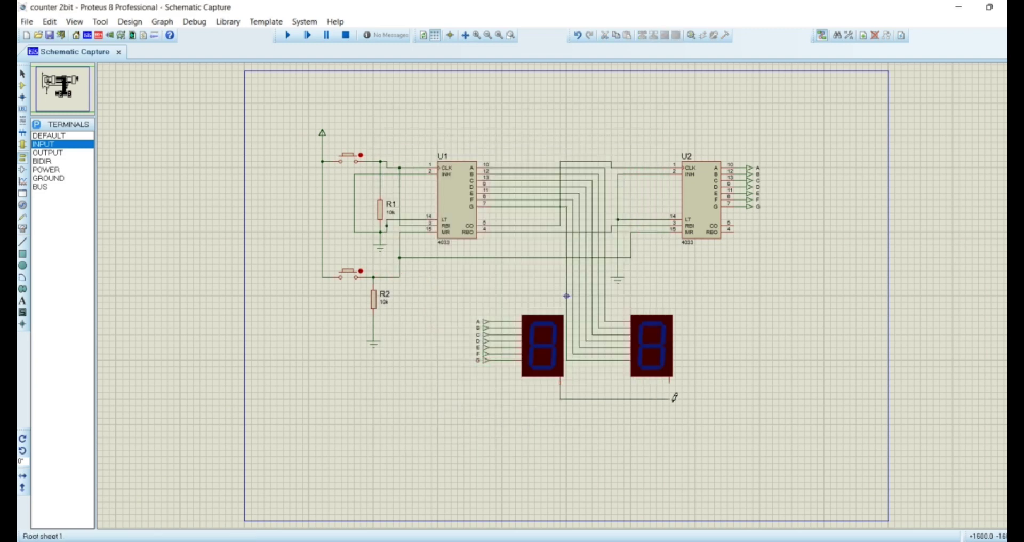
{"action": "left_click", "coordinate": [670, 382]}
{"action": "left_click", "coordinate": [48, 178]}
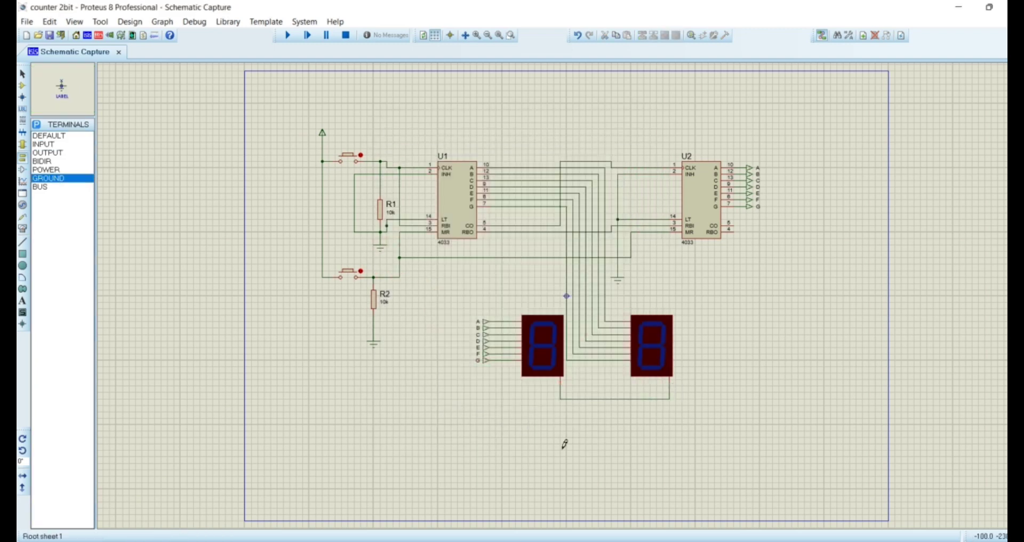
{"action": "left_click", "coordinate": [611, 425]}
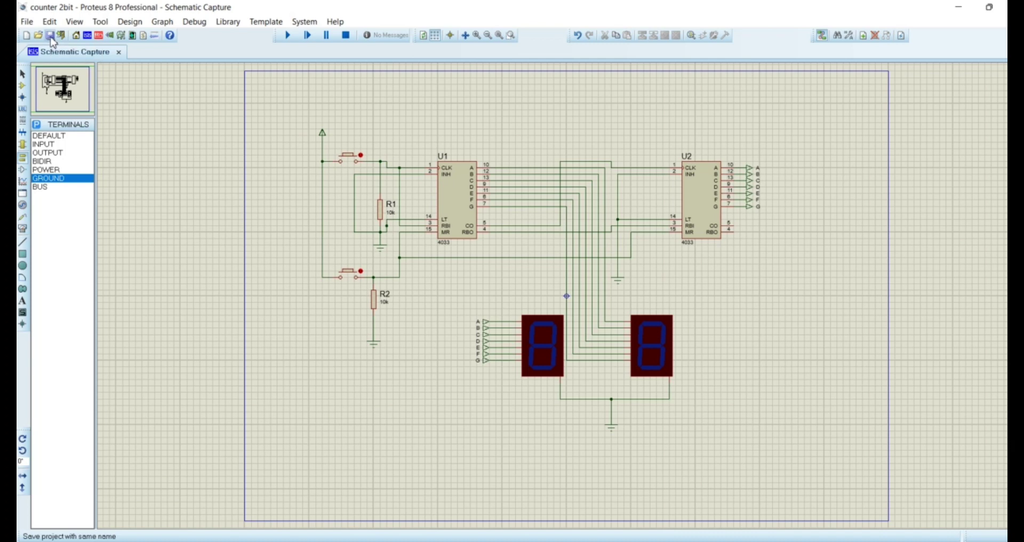
- Run the simulation and pulse the clock push button repeatedly to test the two-digit count past 9
{"action": "left_click", "coordinate": [287, 37]}
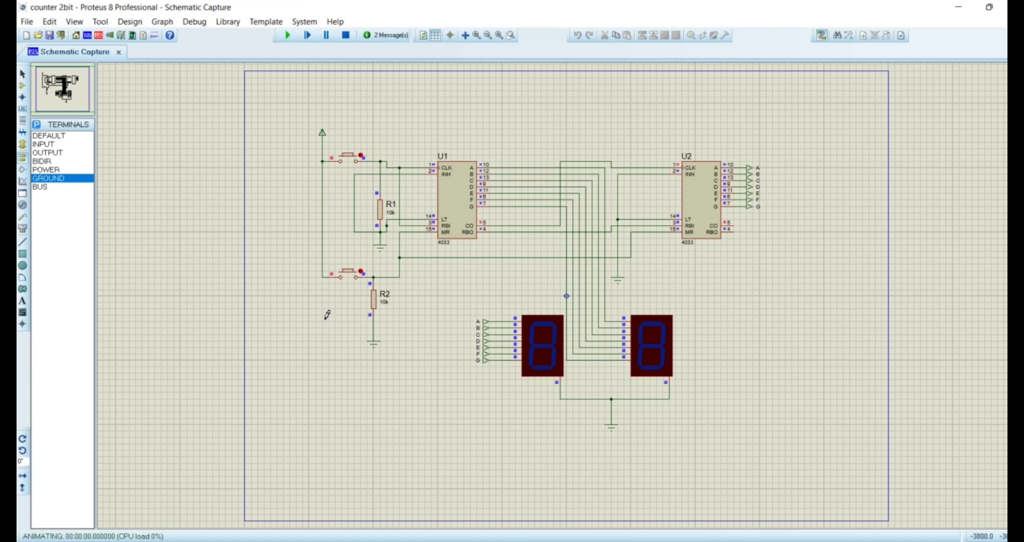
{"action": "left_click", "coordinate": [352, 170]}
{"action": "left_click", "coordinate": [351, 170]}
{"action": "left_click", "coordinate": [352, 169]}
{"action": "left_click", "coordinate": [352, 170]}
{"action": "left_click", "coordinate": [351, 169]}
{"action": "left_click", "coordinate": [352, 170]}
{"action": "left_click", "coordinate": [352, 170]}
{"action": "left_click", "coordinate": [352, 169]}
{"action": "left_click", "coordinate": [351, 169]}
{"action": "left_click", "coordinate": [351, 169]}
{"action": "left_click", "coordinate": [351, 170]}
{"action": "left_click", "coordinate": [351, 169]}
{"action": "left_click", "coordinate": [351, 169]}
{"action": "left_click", "coordinate": [351, 169]}
{"action": "left_click", "coordinate": [352, 170]}
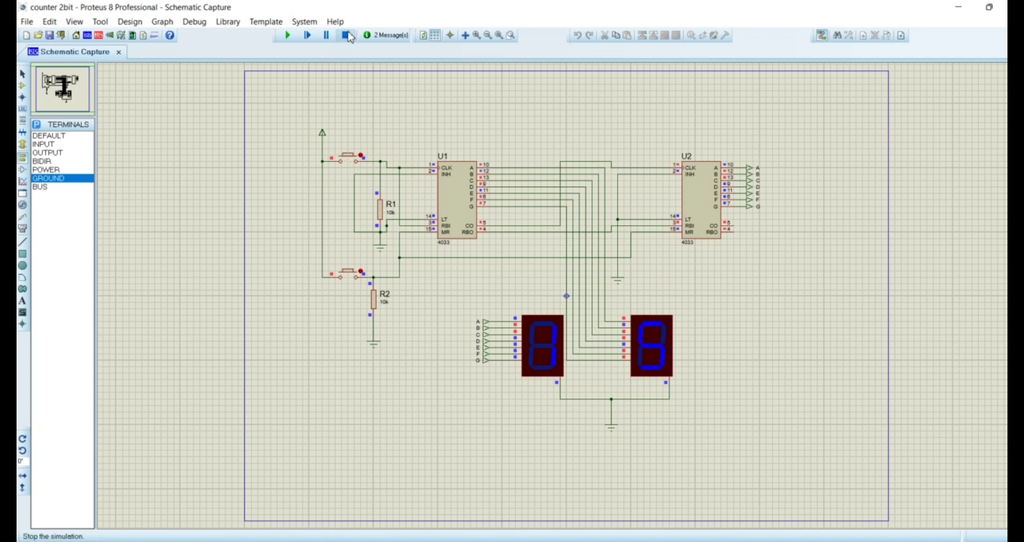
- Test the reset with the push button above R2 and count up again with the clock push button
{"action": "left_click", "coordinate": [350, 277]}
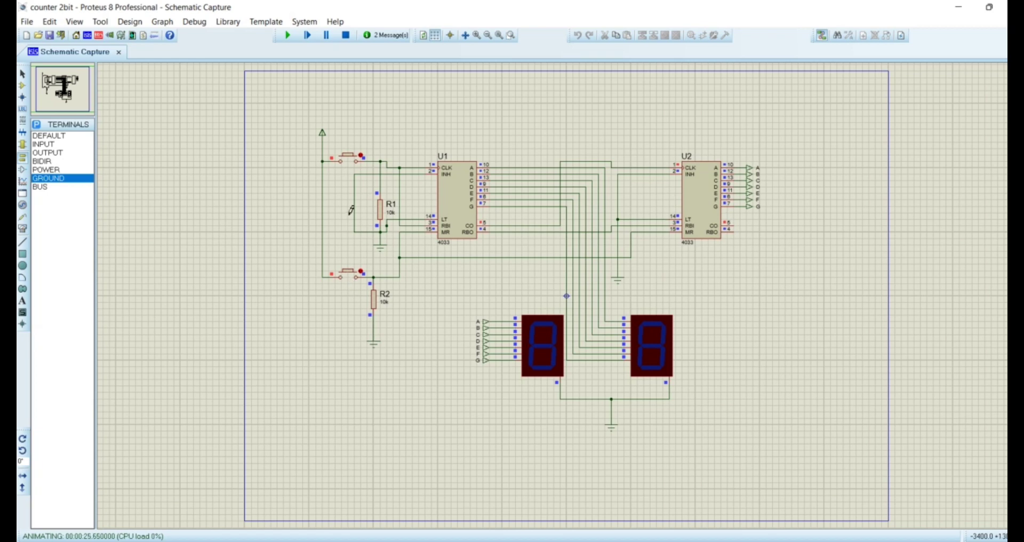
{"action": "left_click", "coordinate": [355, 164]}
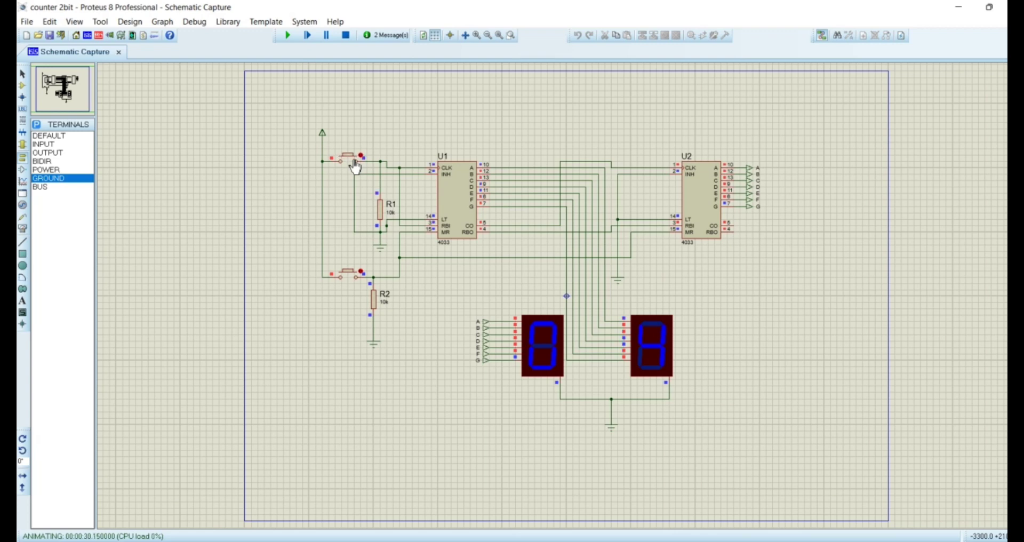